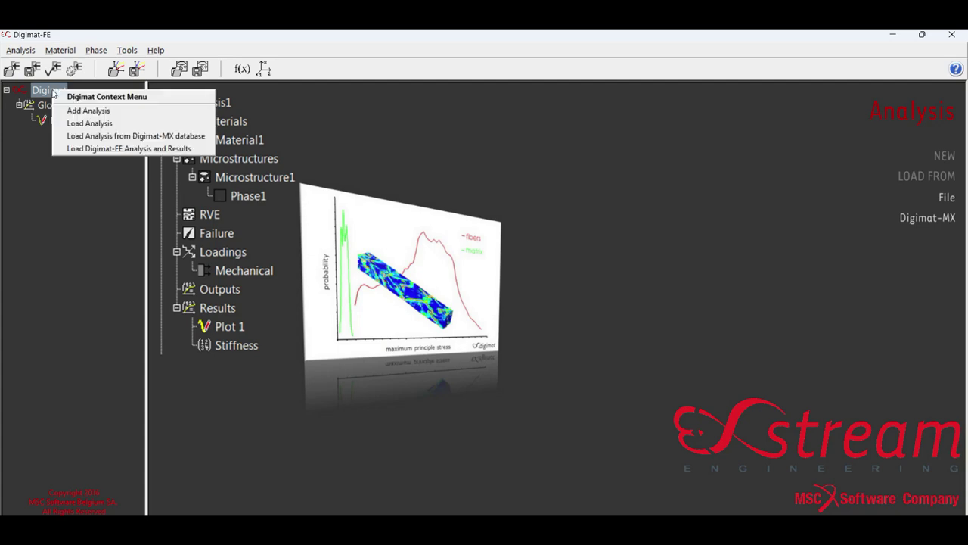
Add a new analysis and accept the Elastic model with Isotropic symmetry for Material1
{"action": "left_click", "coordinate": [80, 108]}
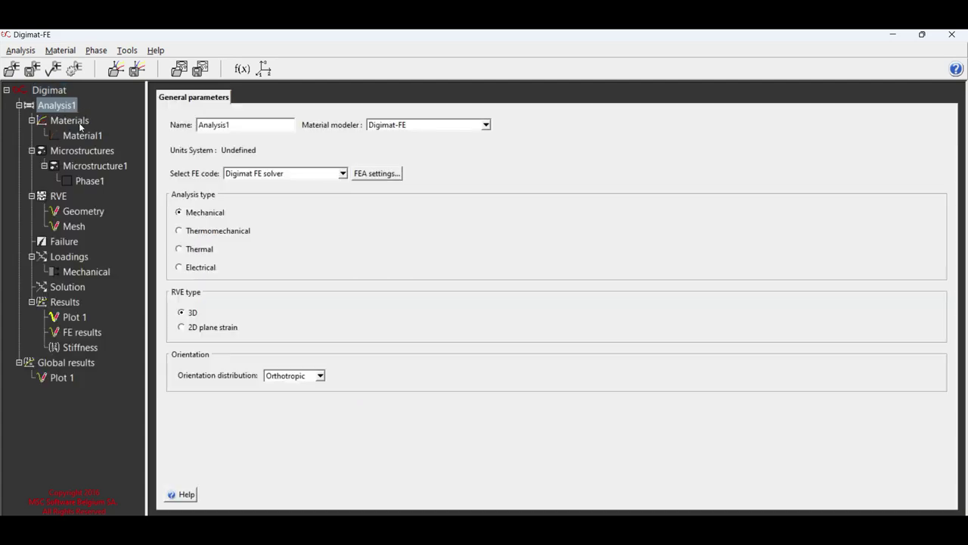
{"action": "left_click", "coordinate": [82, 135]}
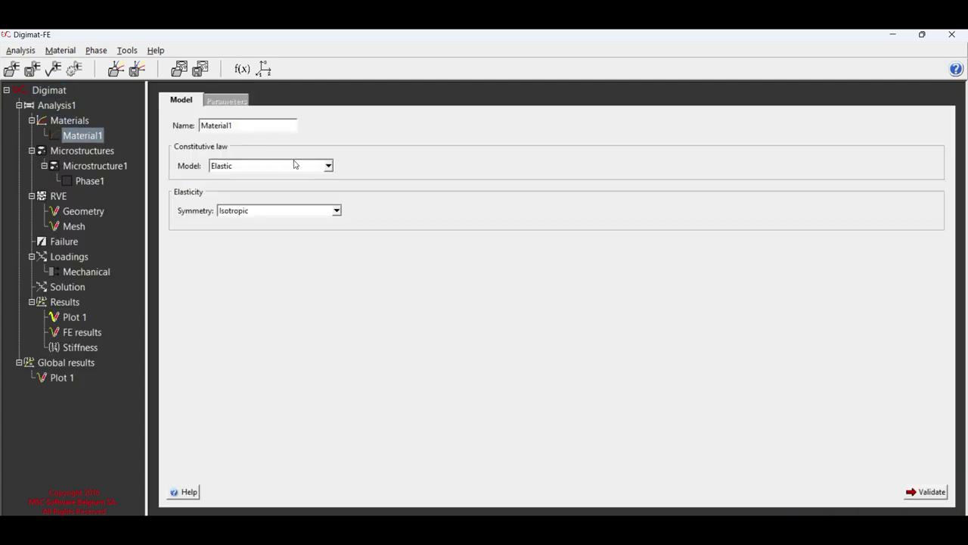
{"action": "left_click", "coordinate": [926, 497]}
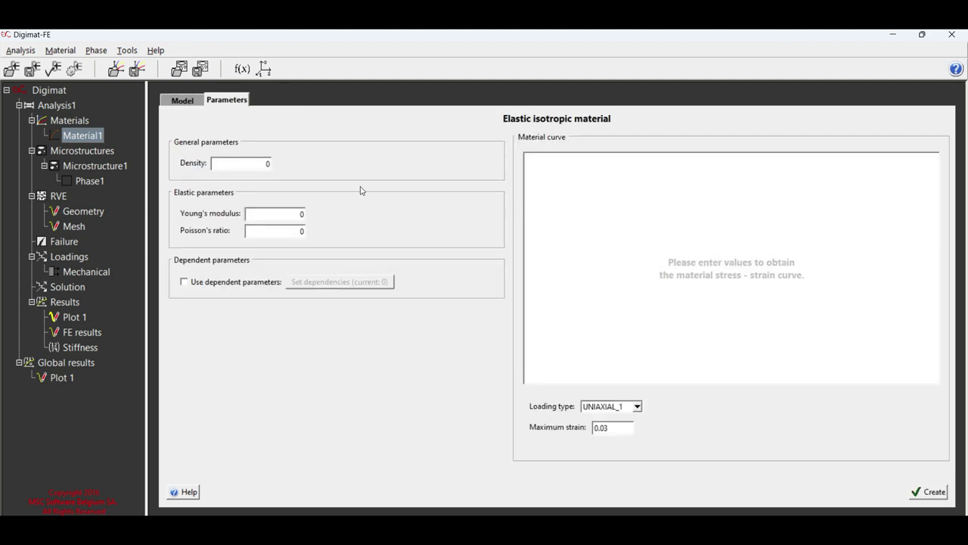
Create Material1 with density 7.8E-009, Young's modulus 200000 and Poisson's ratio 0.3
{"action": "double_click", "coordinate": [272, 164]}
{"action": "type", "text": "1"}
{"action": "type", "text": ".8e-09"}
{"action": "double_click", "coordinate": [300, 214]}
{"action": "left_click", "coordinate": [302, 230]}
{"action": "type", "text": ".3"}
{"action": "left_click", "coordinate": [927, 491]}
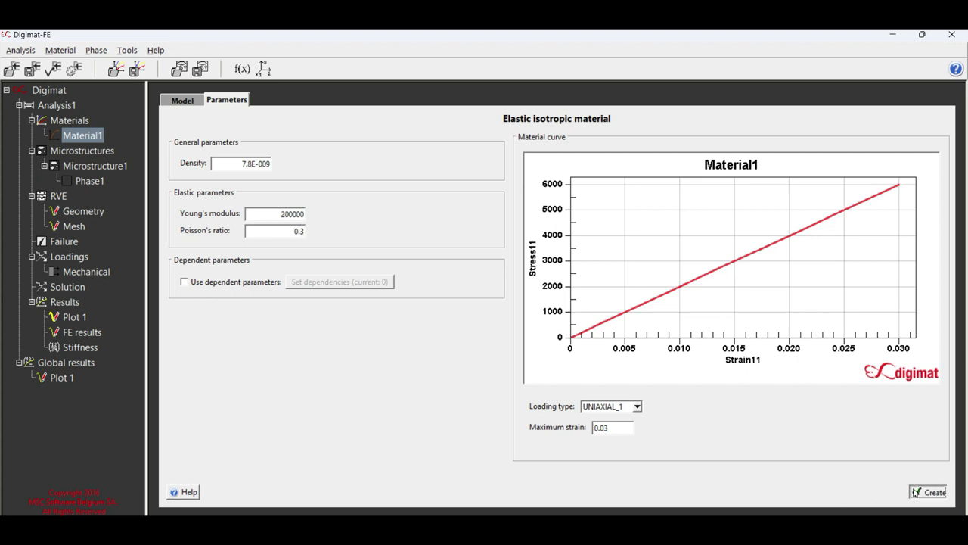
Create Phase1 of Microstructure1 as a Matrix phase made of Material1
{"action": "left_click", "coordinate": [82, 152]}
{"action": "left_click", "coordinate": [89, 166]}
{"action": "left_click", "coordinate": [90, 181]}
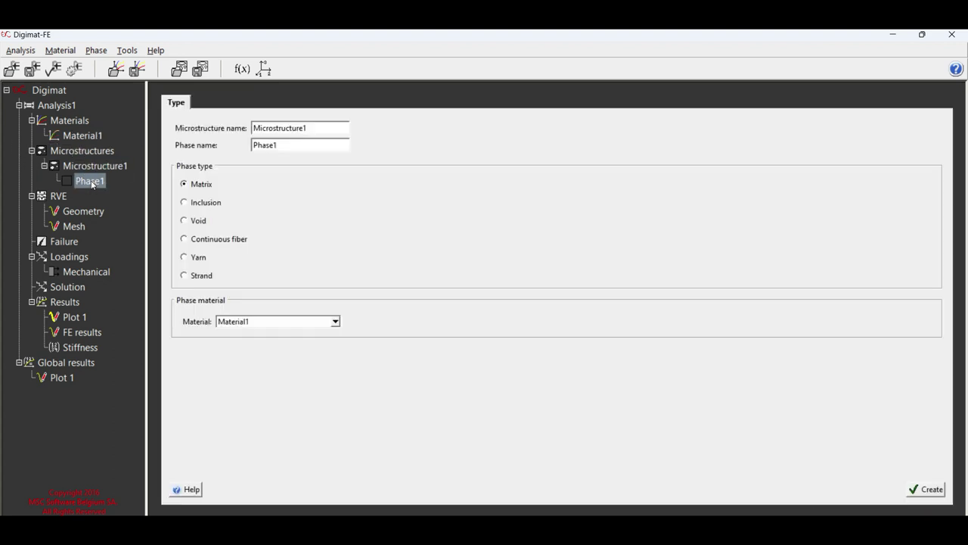
{"action": "left_click", "coordinate": [930, 493]}
Add Phase2 to Microstructure1 as a perfectly bonded Inclusion phase of Material1 and create it with a volume fraction of 0.1
{"action": "right_click", "coordinate": [83, 174]}
{"action": "left_click", "coordinate": [112, 190]}
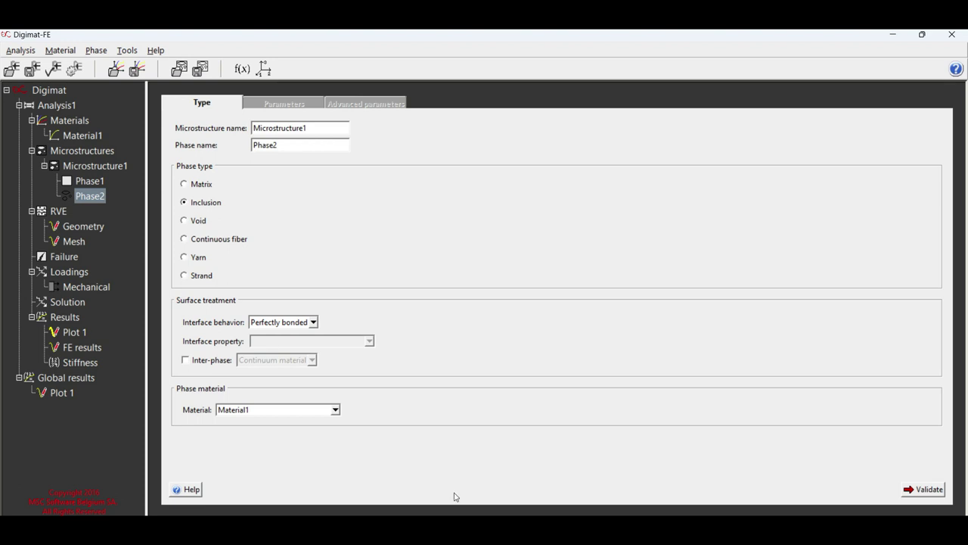
{"action": "left_click", "coordinate": [926, 489]}
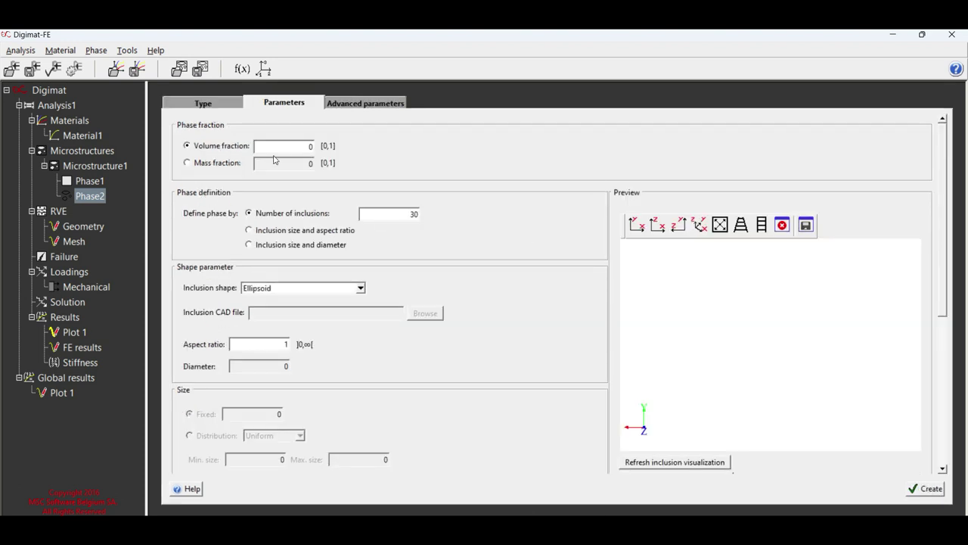
{"action": "left_click_drag", "start_coordinate": [297, 151], "coordinate": [319, 152]}
{"action": "type", "text": "0.1"}
{"action": "key", "text": "Return"}
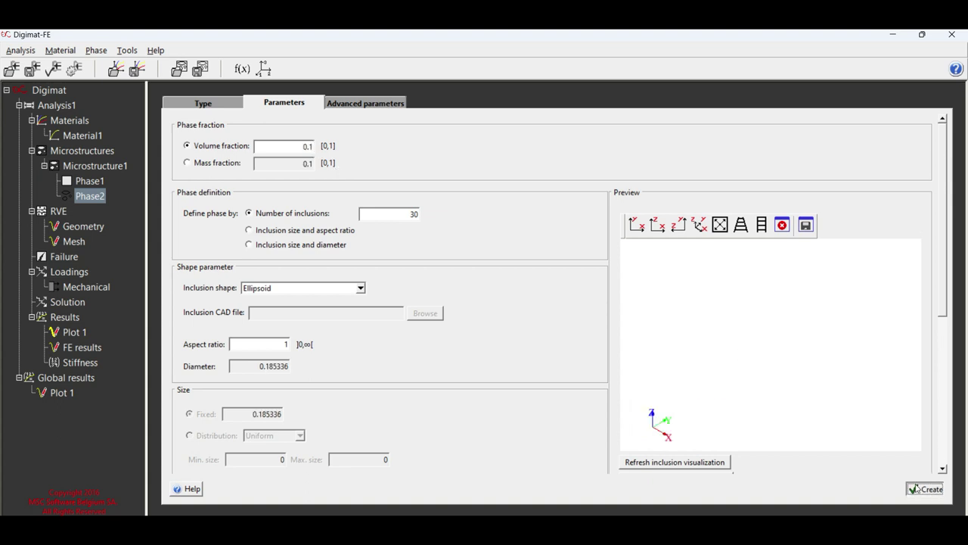
{"action": "left_click", "coordinate": [924, 489]}
Set Phase2's number of inclusions to 1000 and recreate the phase, checking its size and orientation settings
{"action": "left_click_drag", "start_coordinate": [943, 306], "coordinate": [950, 348]}
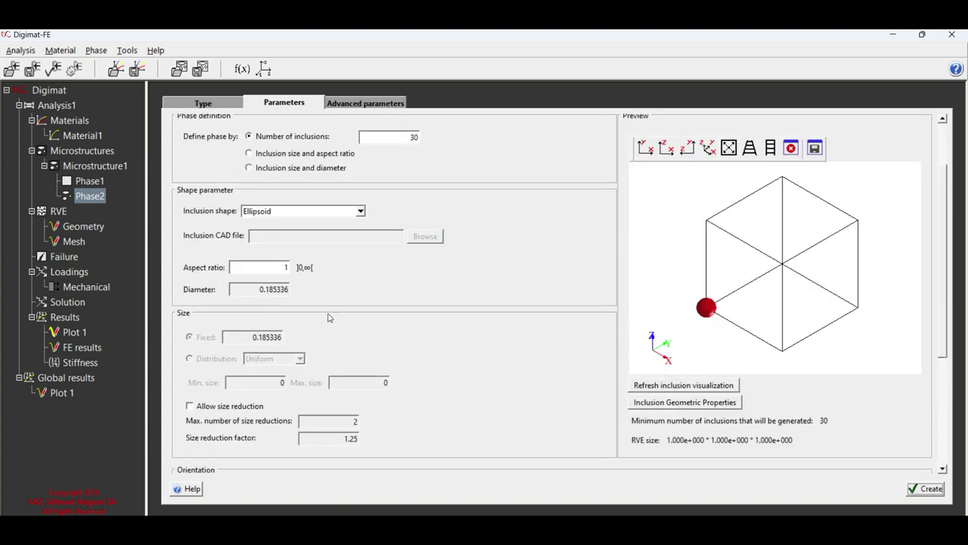
{"action": "scroll", "coordinate": [272, 342], "scroll_direction": "up", "scroll_amount": 3}
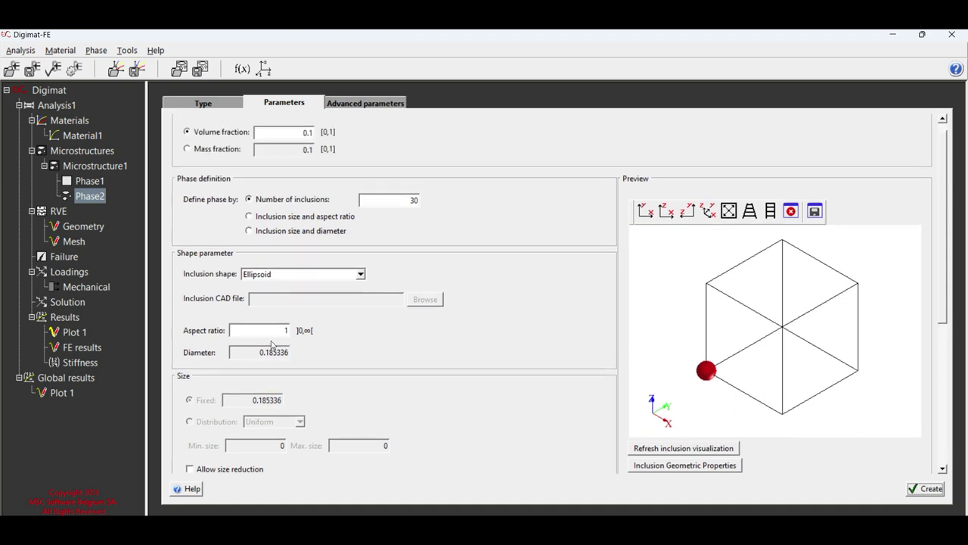
{"action": "double_click", "coordinate": [402, 199]}
{"action": "type", "text": "1000"}
{"action": "left_click", "coordinate": [937, 490]}
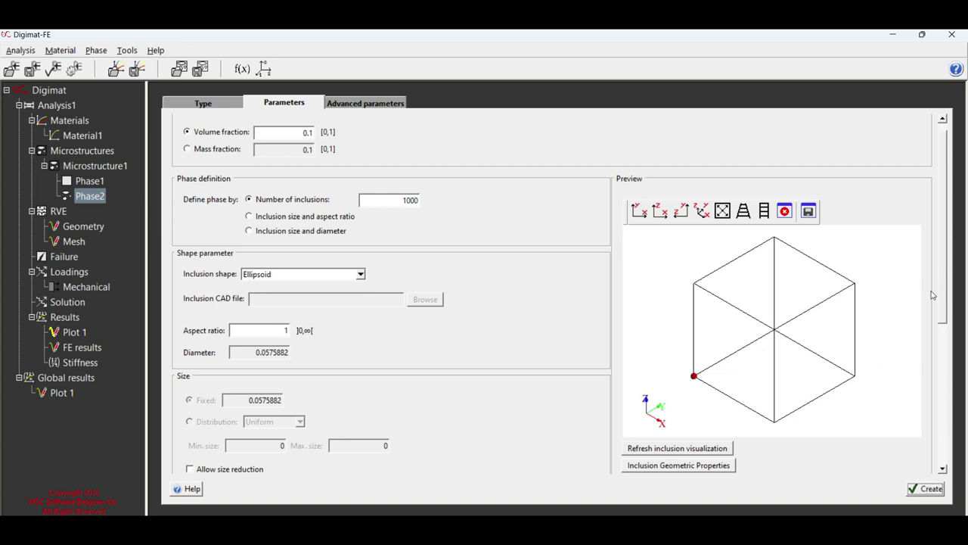
{"action": "scroll", "coordinate": [941, 303], "scroll_direction": "down", "scroll_amount": 8}
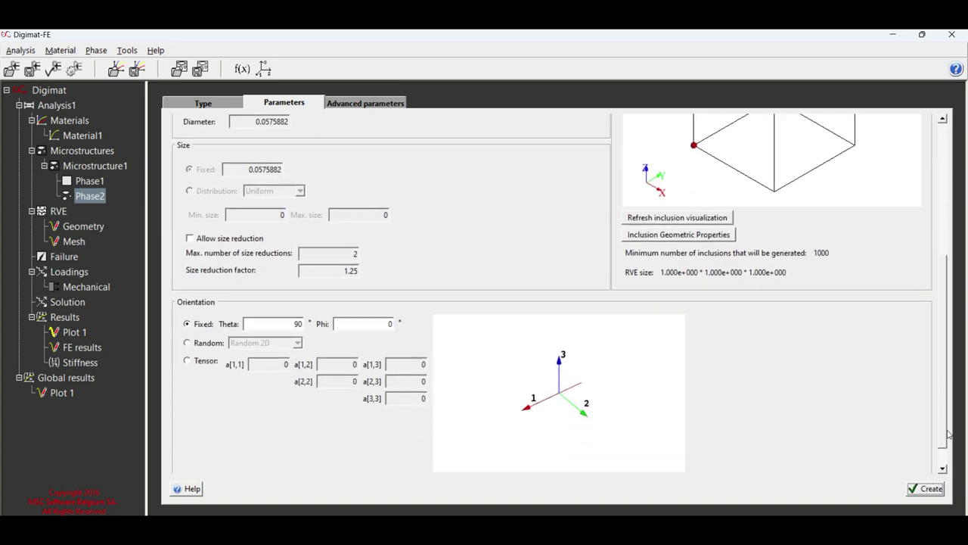
{"action": "scroll", "coordinate": [945, 300], "scroll_direction": "up", "scroll_amount": 8}
{"action": "scroll", "coordinate": [946, 300], "scroll_direction": "down", "scroll_amount": 8}
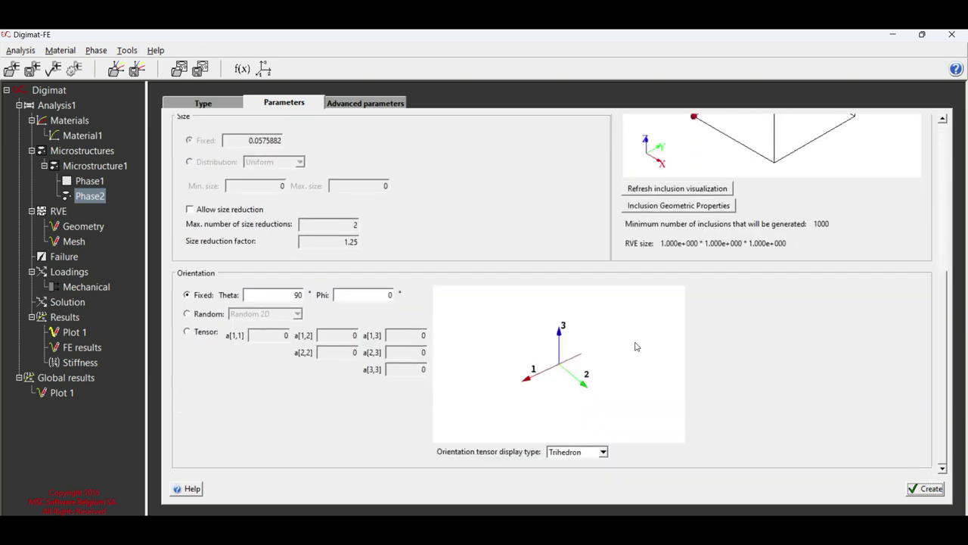
Load the RVE's existing geometry files and generate new periodic geometry with the default settings, overwriting the existing analysis file
{"action": "left_click", "coordinate": [83, 226]}
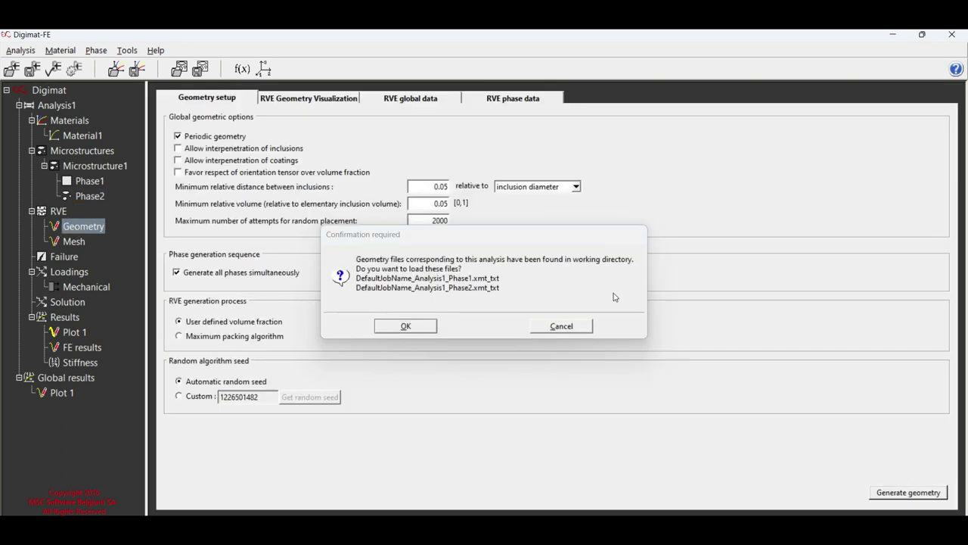
{"action": "left_click", "coordinate": [401, 325]}
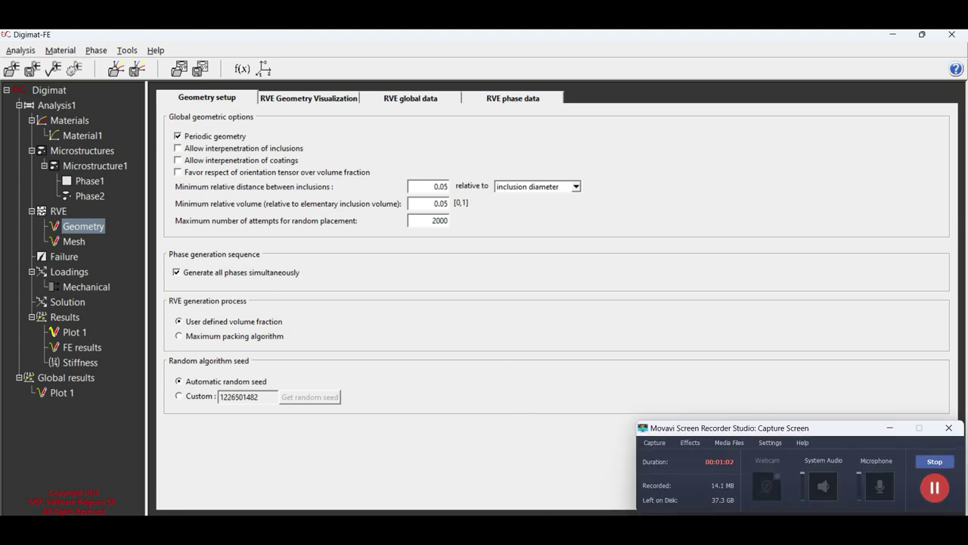
{"action": "left_click_drag", "start_coordinate": [862, 430], "coordinate": [735, 379]}
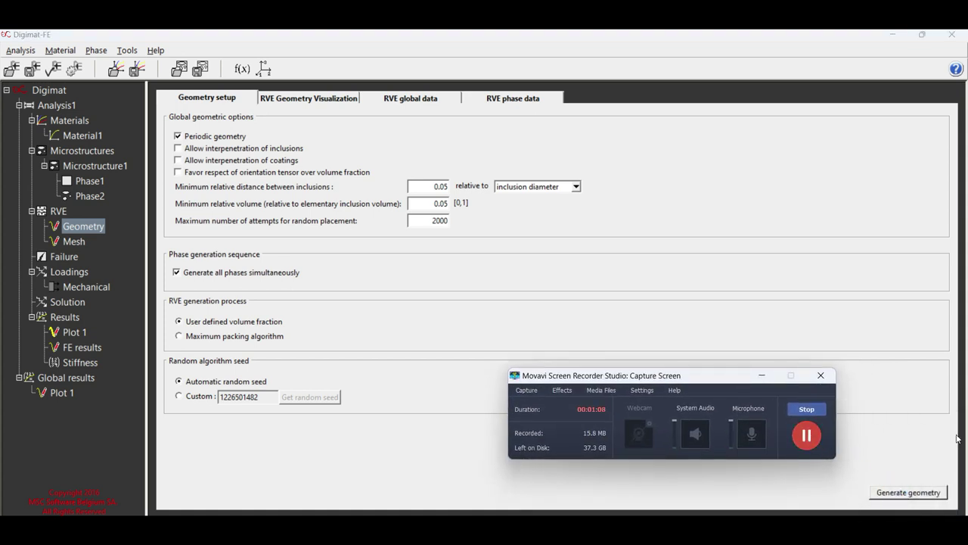
{"action": "left_click", "coordinate": [936, 490]}
{"action": "left_click", "coordinate": [400, 312]}
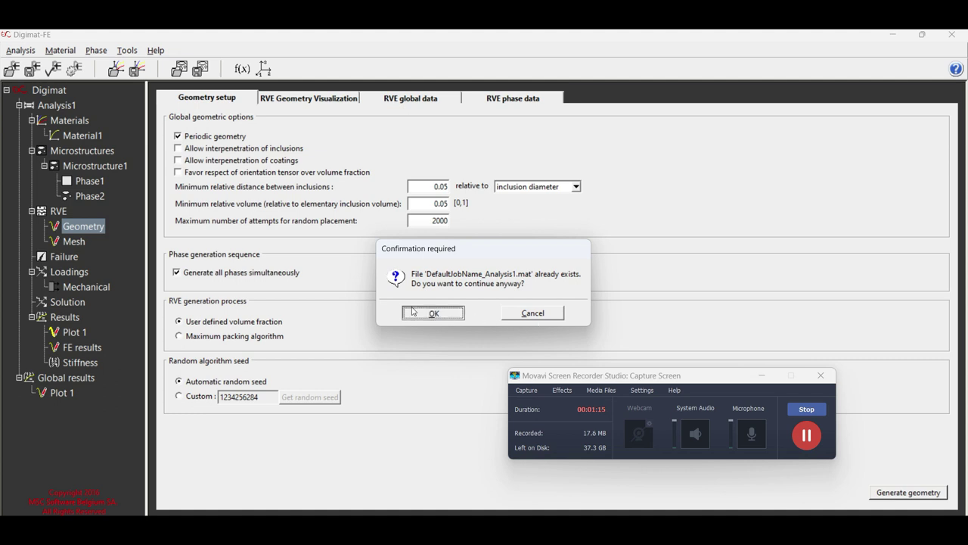
{"action": "left_click", "coordinate": [448, 313]}
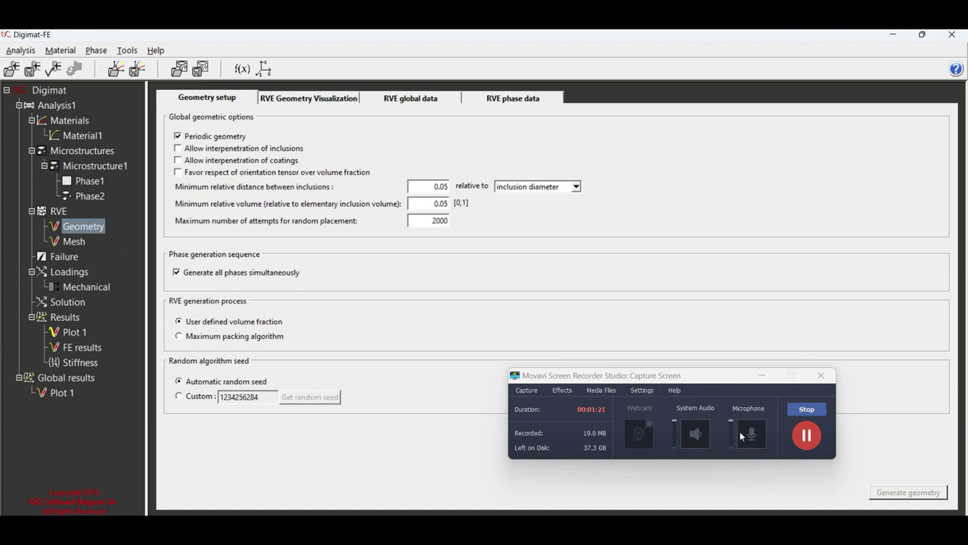
{"action": "left_click", "coordinate": [612, 393]}
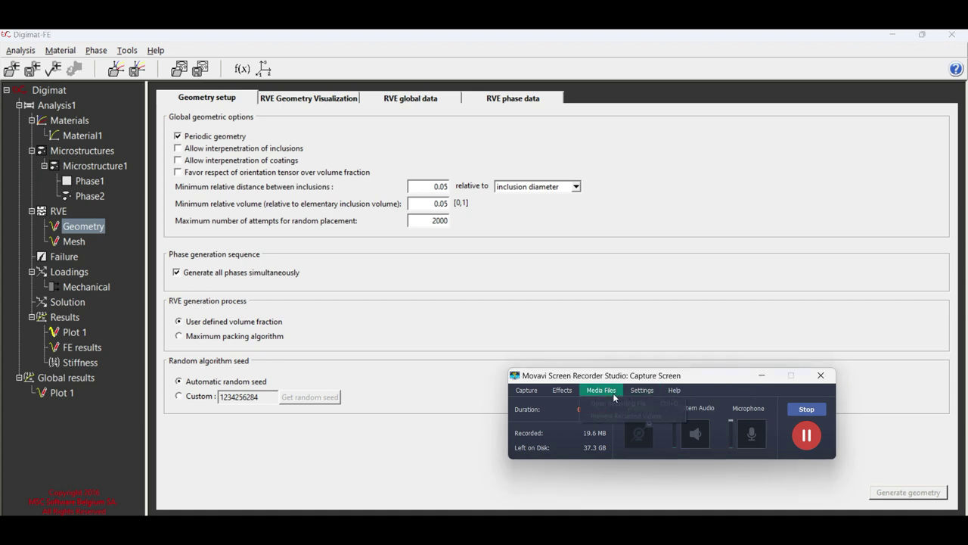
{"action": "mouse_move", "coordinate": [512, 390]}
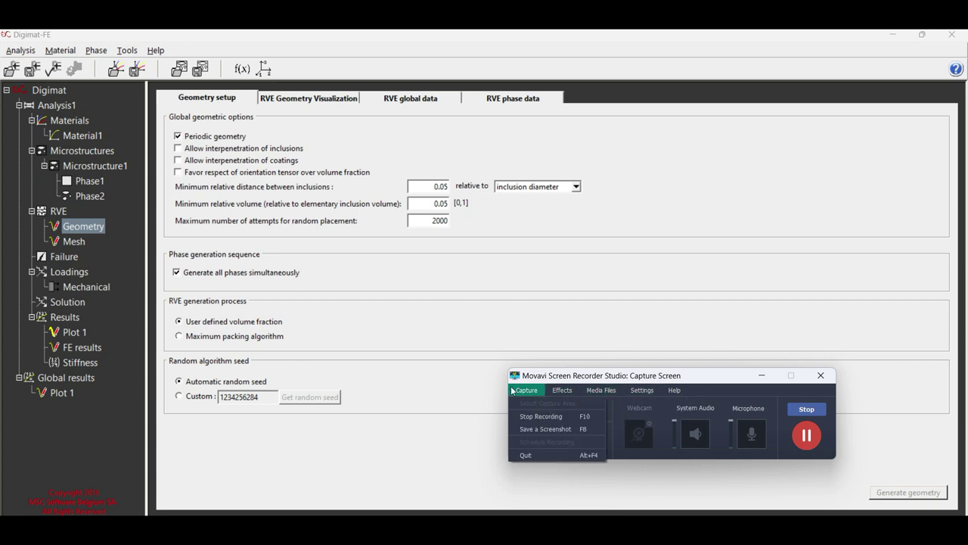
{"action": "mouse_move", "coordinate": [670, 397]}
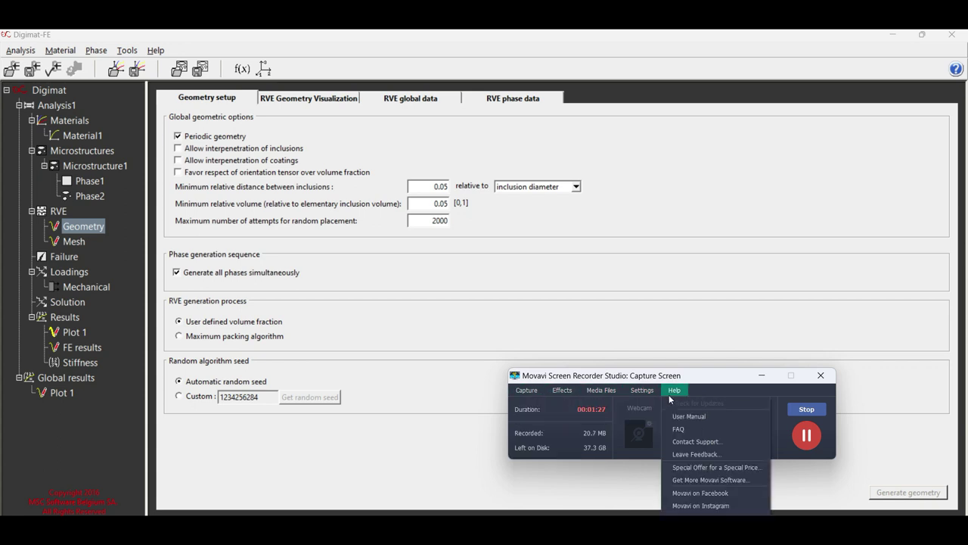
{"action": "left_click", "coordinate": [611, 375]}
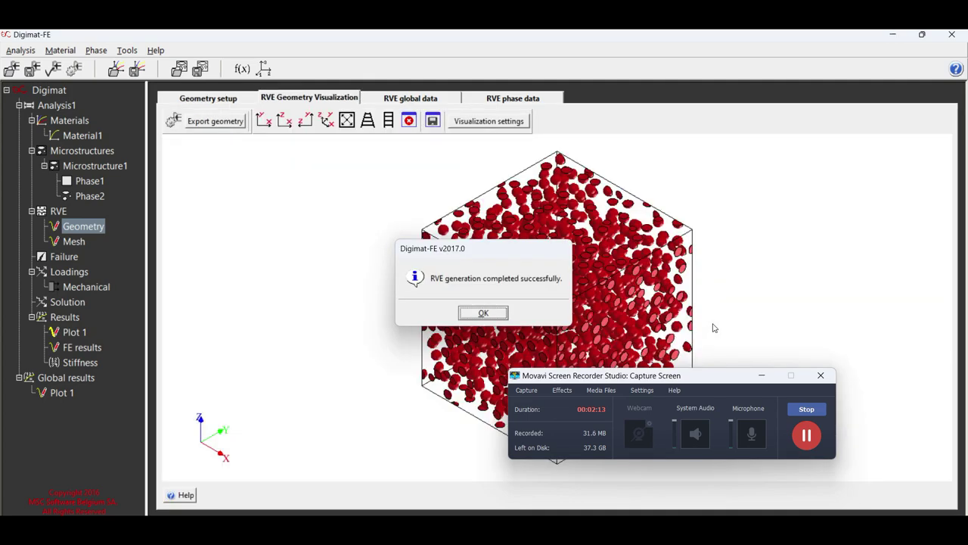
Acknowledge the finished RVE generation and inspect the particle distribution from another angle
{"action": "left_click", "coordinate": [484, 313]}
{"action": "left_click_drag", "start_coordinate": [646, 312], "coordinate": [645, 220]}
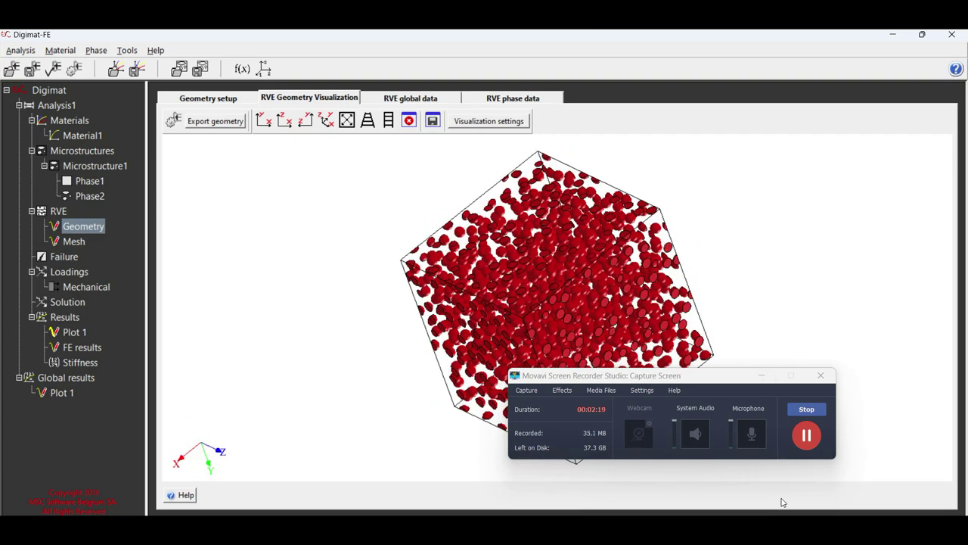
Switch to Abaqus/CAE and inspect the Matrix, Part-3 and particle parts of Model-1
{"action": "key", "text": "alt+Tab"}
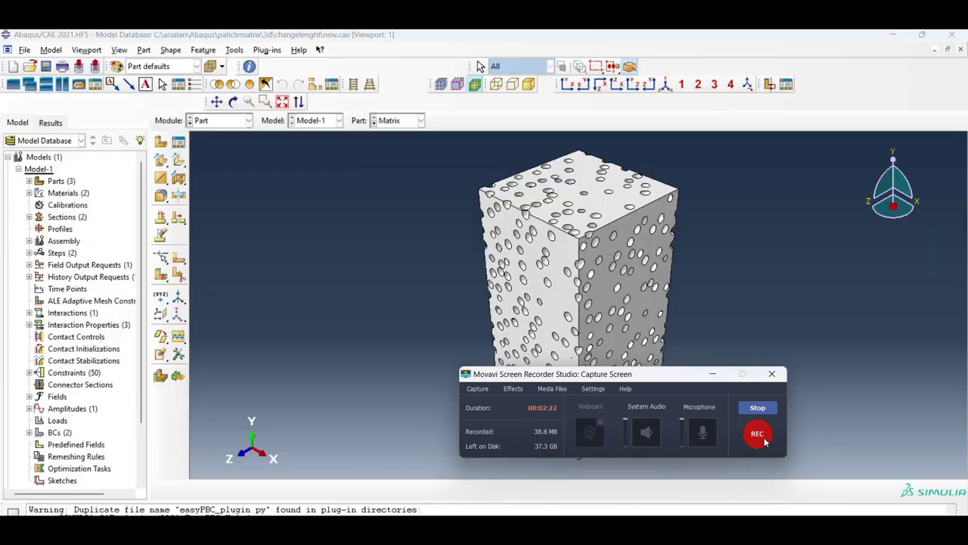
{"action": "left_click", "coordinate": [29, 181]}
{"action": "left_click", "coordinate": [57, 193]}
{"action": "left_click", "coordinate": [61, 204]}
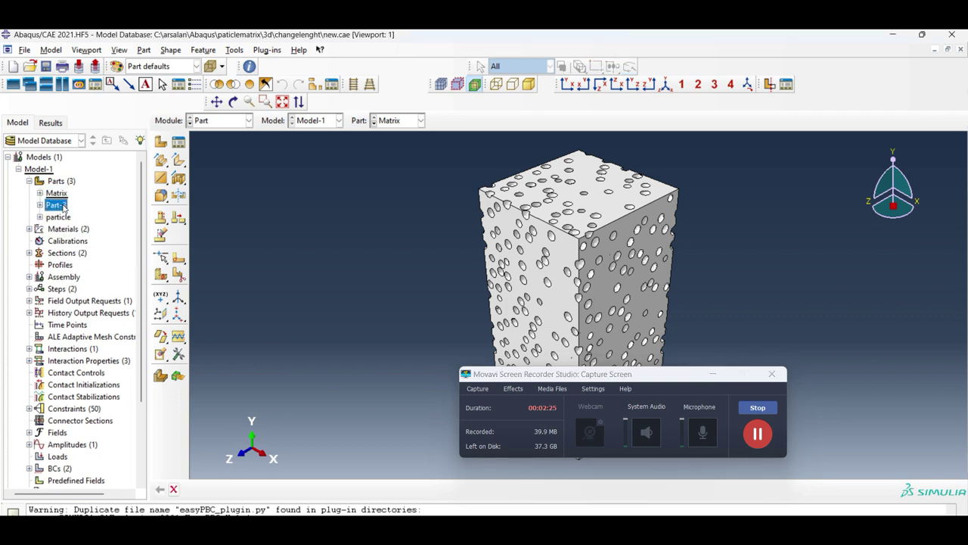
{"action": "left_click", "coordinate": [62, 218]}
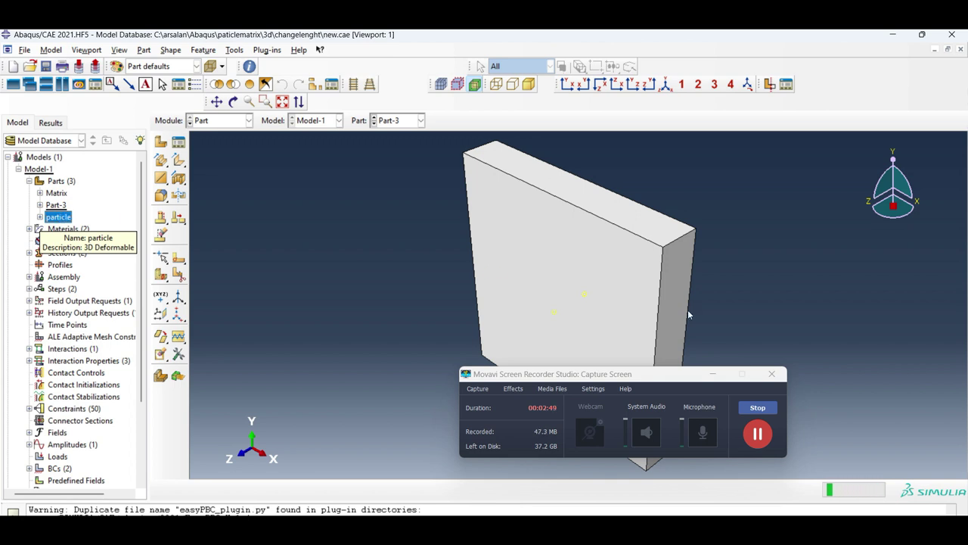
{"action": "left_click", "coordinate": [62, 195]}
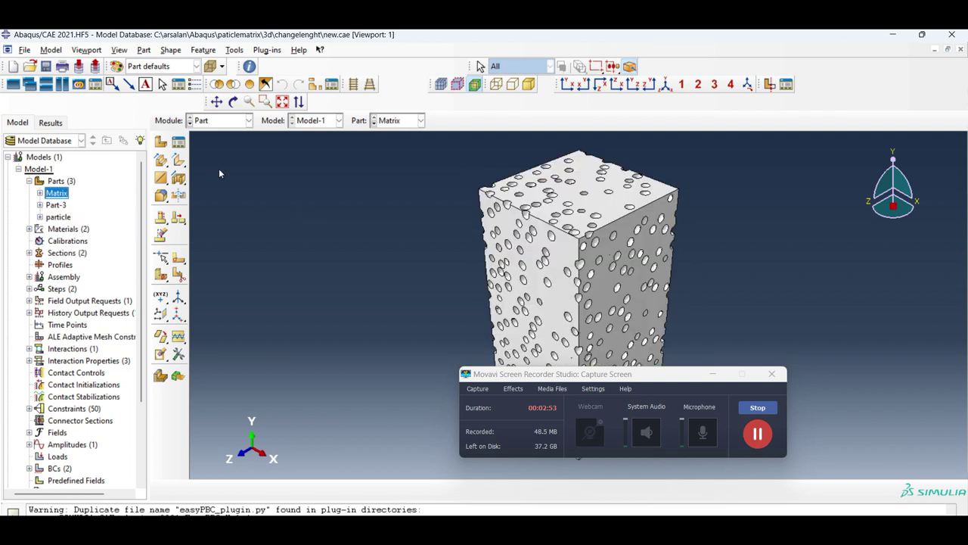
Examine the mesh of the Matrix part, then the assembly and its mesh
{"action": "left_click", "coordinate": [220, 121]}
{"action": "left_click", "coordinate": [217, 204]}
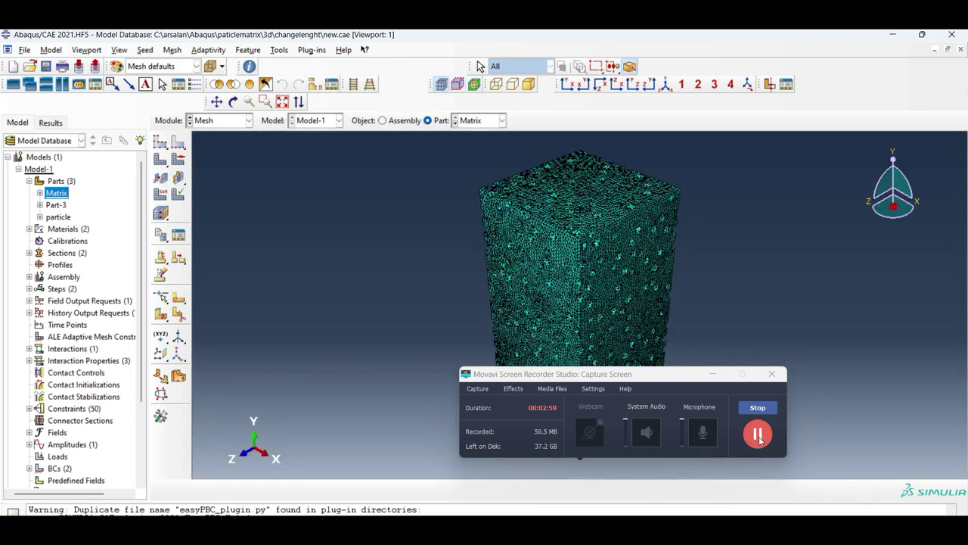
{"action": "left_click", "coordinate": [224, 121]}
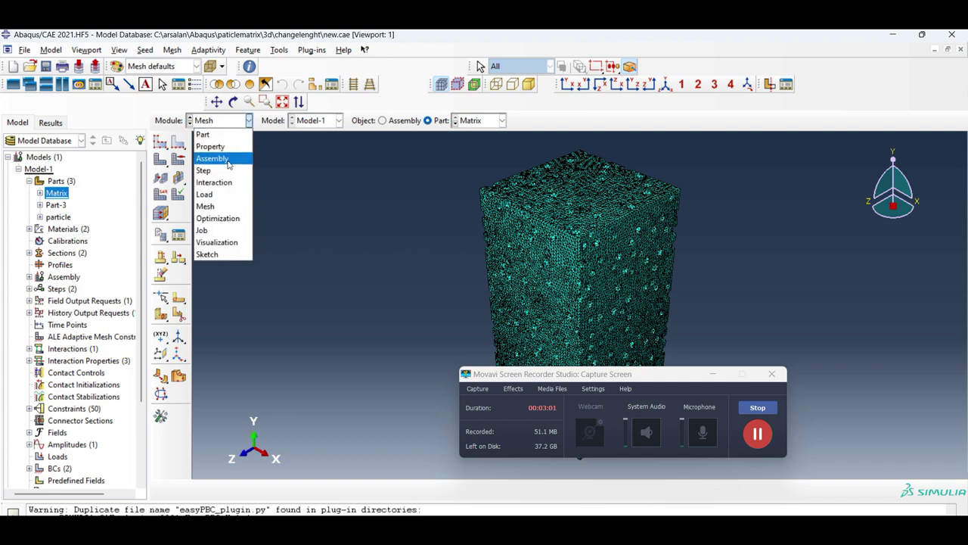
{"action": "left_click", "coordinate": [215, 155]}
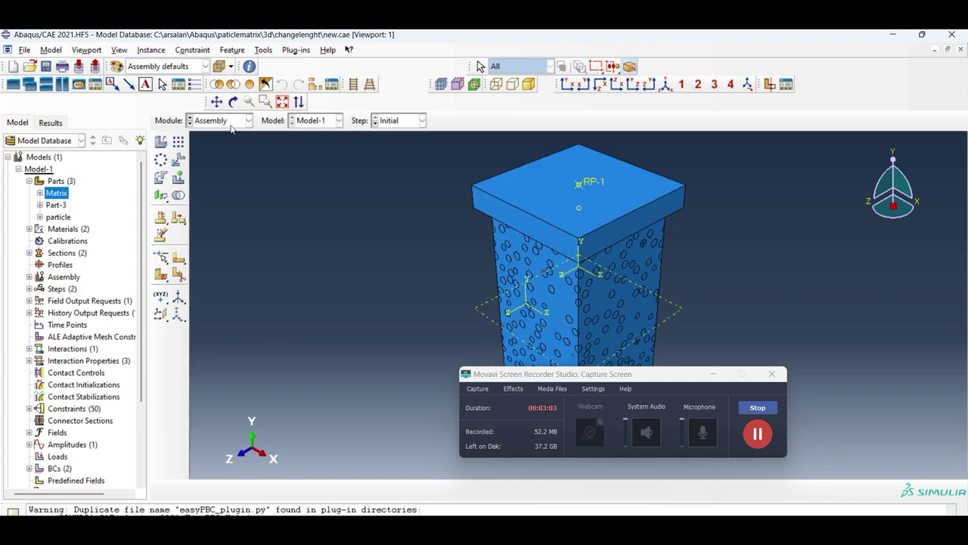
{"action": "left_click", "coordinate": [229, 122]}
{"action": "left_click", "coordinate": [237, 204]}
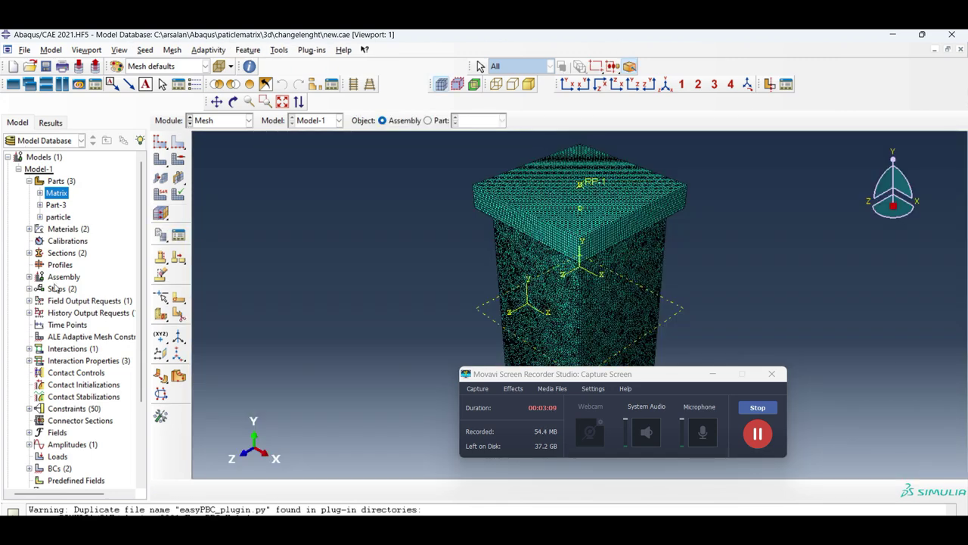
Widen the model tree and review the aluminium material's ductile damage, density, elastic and plastic data
{"action": "left_click_drag", "start_coordinate": [148, 345], "coordinate": [191, 344]}
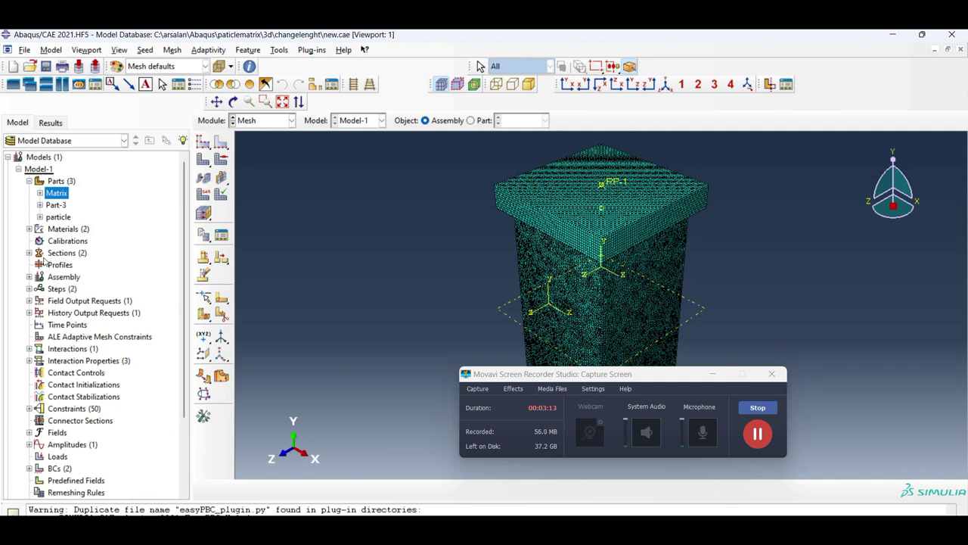
{"action": "left_click", "coordinate": [29, 228]}
{"action": "left_click", "coordinate": [80, 244]}
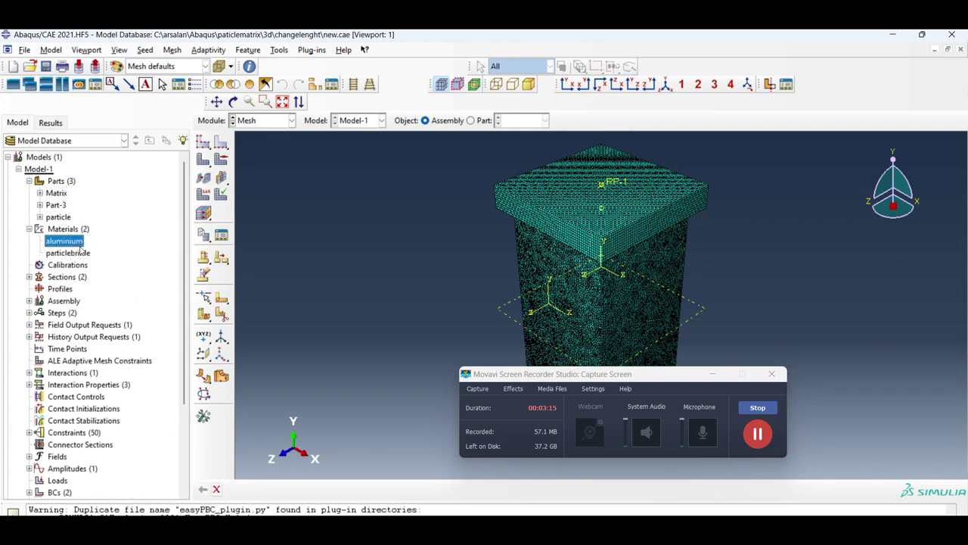
{"action": "double_click", "coordinate": [79, 243]}
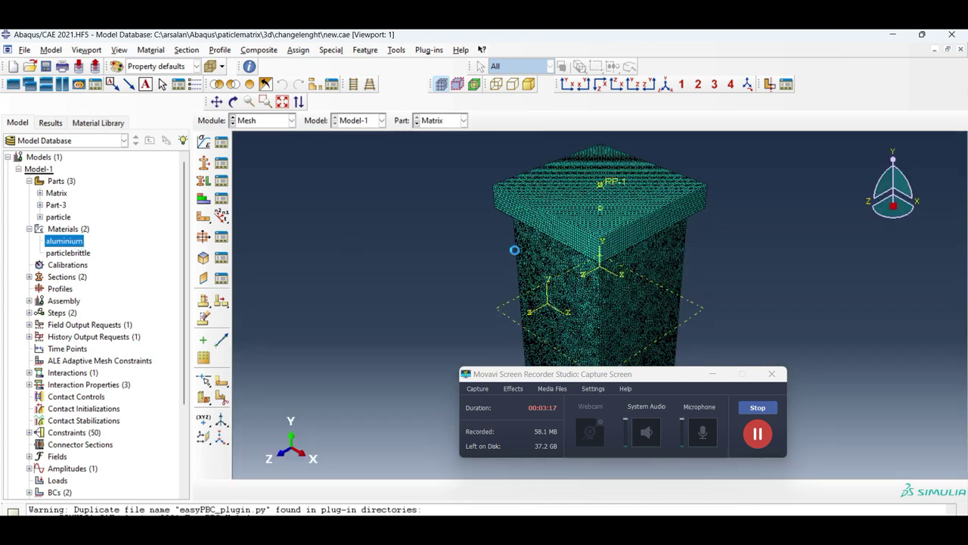
{"action": "left_click", "coordinate": [329, 169]}
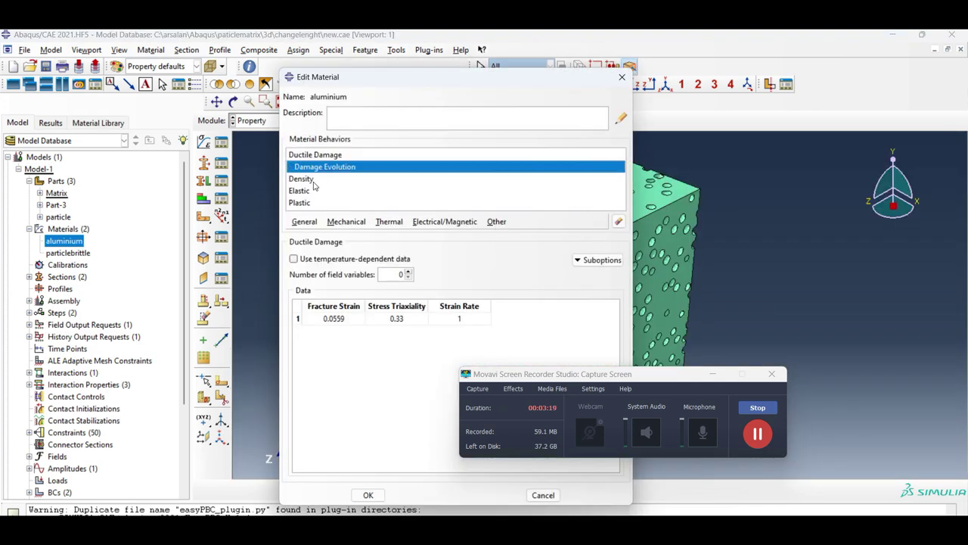
{"action": "left_click", "coordinate": [314, 180]}
{"action": "left_click", "coordinate": [315, 191]}
{"action": "left_click", "coordinate": [316, 203]}
{"action": "scroll", "coordinate": [329, 404], "scroll_direction": "down", "scroll_amount": 5}
{"action": "scroll", "coordinate": [329, 404], "scroll_direction": "up", "scroll_amount": 3}
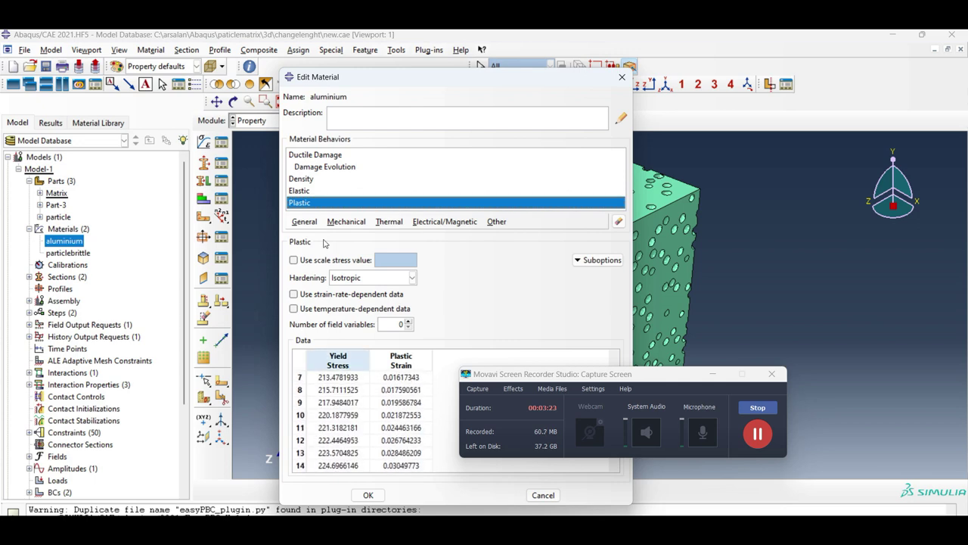
{"action": "left_click", "coordinate": [326, 191]}
{"action": "left_click", "coordinate": [324, 179]}
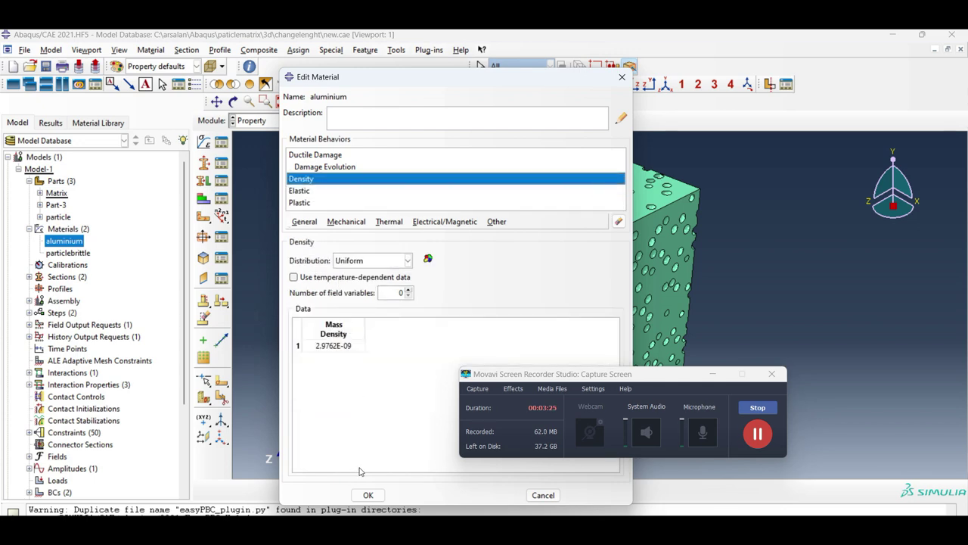
{"action": "left_click", "coordinate": [316, 191]}
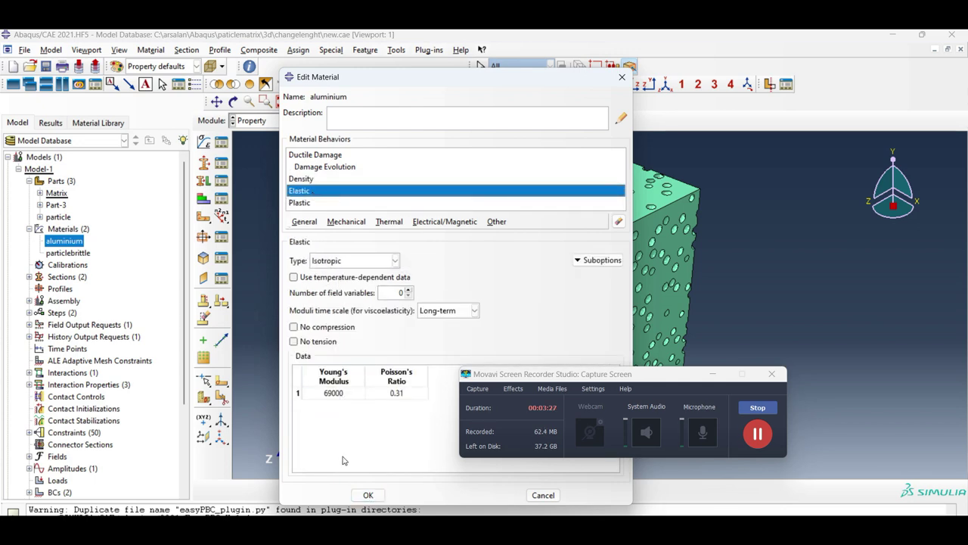
{"action": "left_click", "coordinate": [367, 495]}
Review the density and elastic properties of the particlebrittle material
{"action": "double_click", "coordinate": [58, 253]}
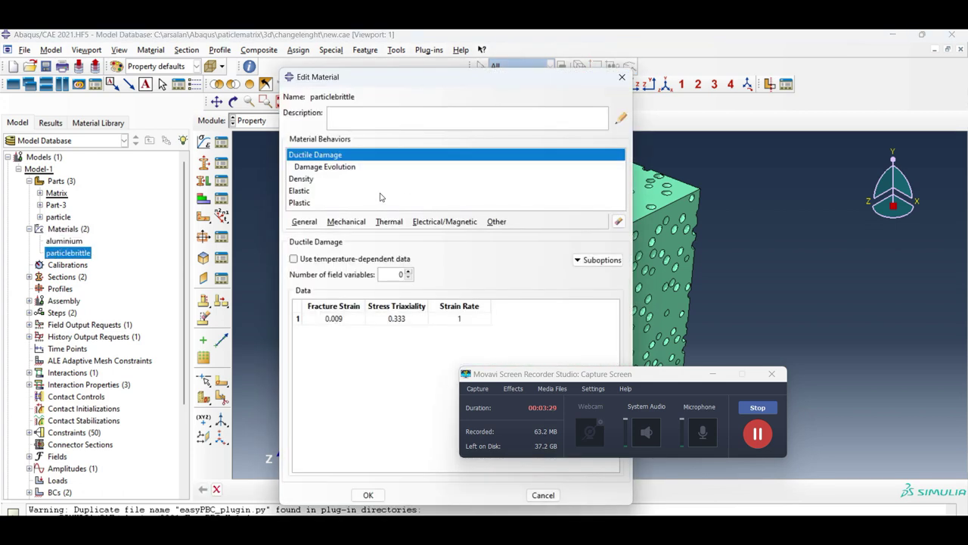
{"action": "left_click", "coordinate": [304, 180]}
{"action": "left_click", "coordinate": [309, 191]}
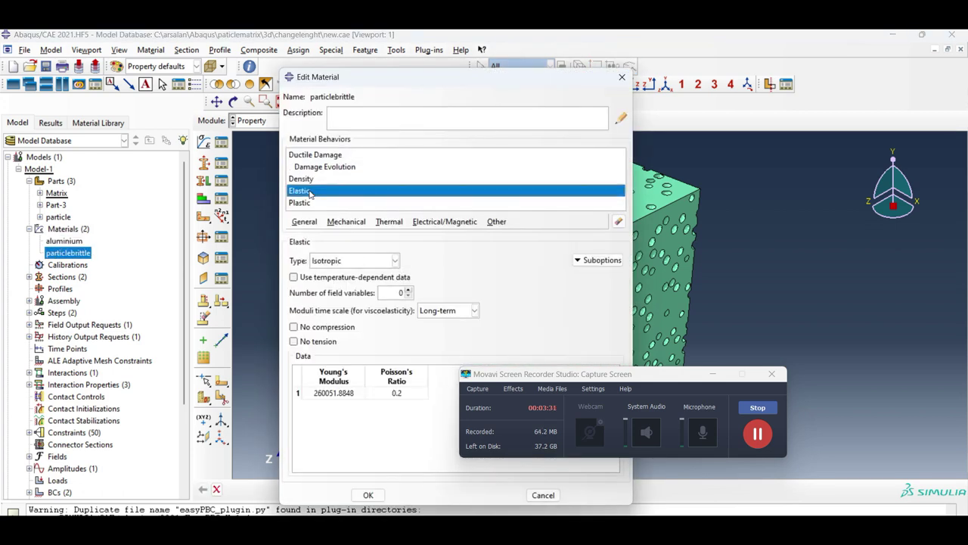
{"action": "left_click", "coordinate": [368, 496]}
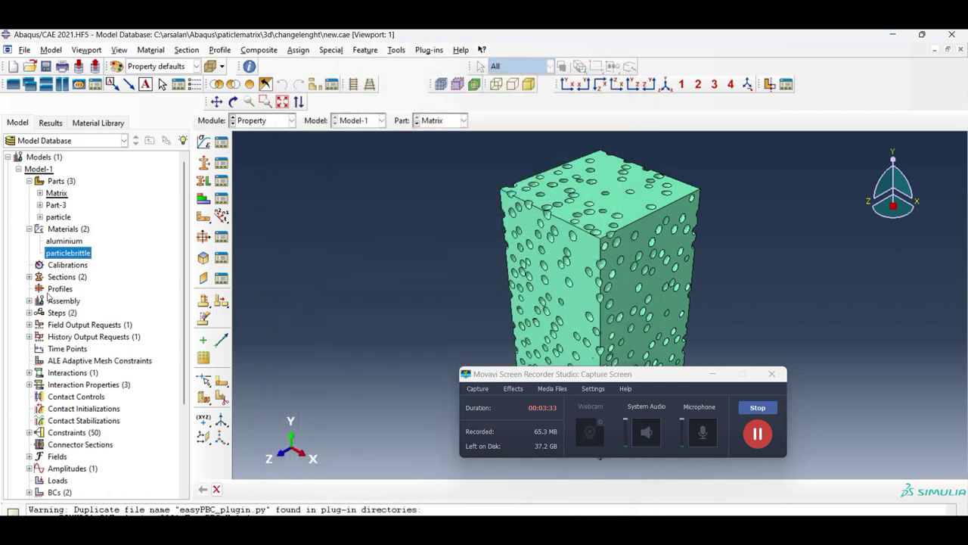
Look over the model's sections, then highlight the Part-3-1, Matrix-1 and particle-1 instances of the assembly one by one
{"action": "left_click", "coordinate": [29, 277]}
{"action": "left_click", "coordinate": [62, 300]}
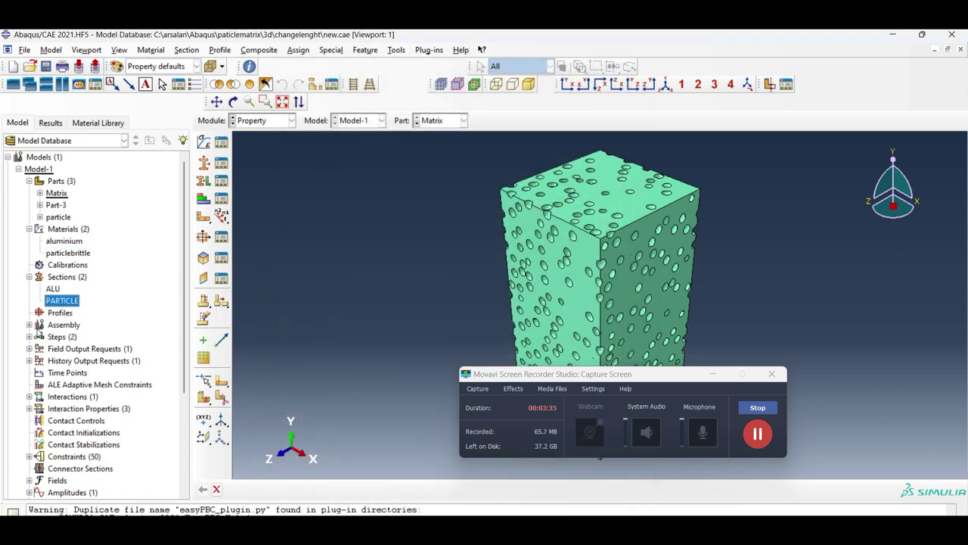
{"action": "double_click", "coordinate": [39, 327]}
{"action": "left_click", "coordinate": [40, 337]}
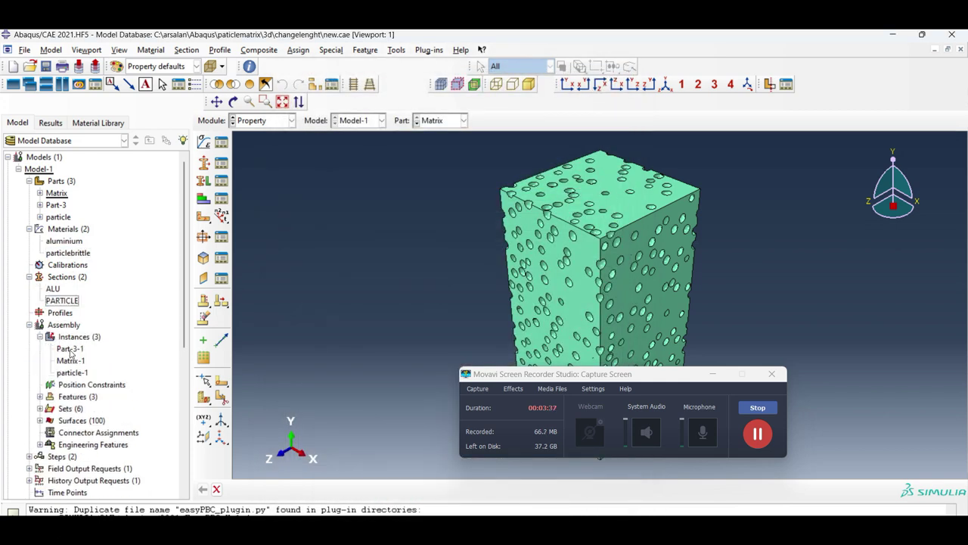
{"action": "left_click", "coordinate": [69, 348]}
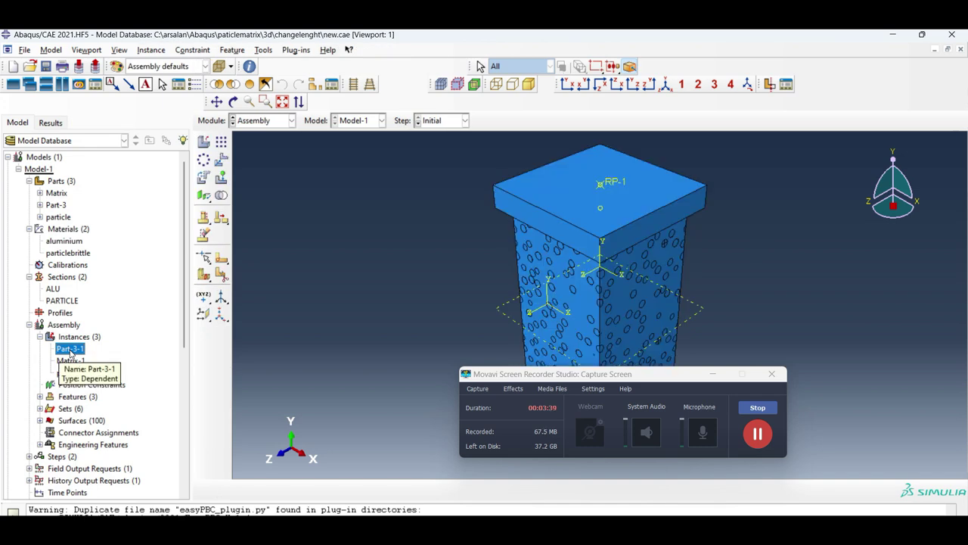
{"action": "left_click", "coordinate": [70, 361]}
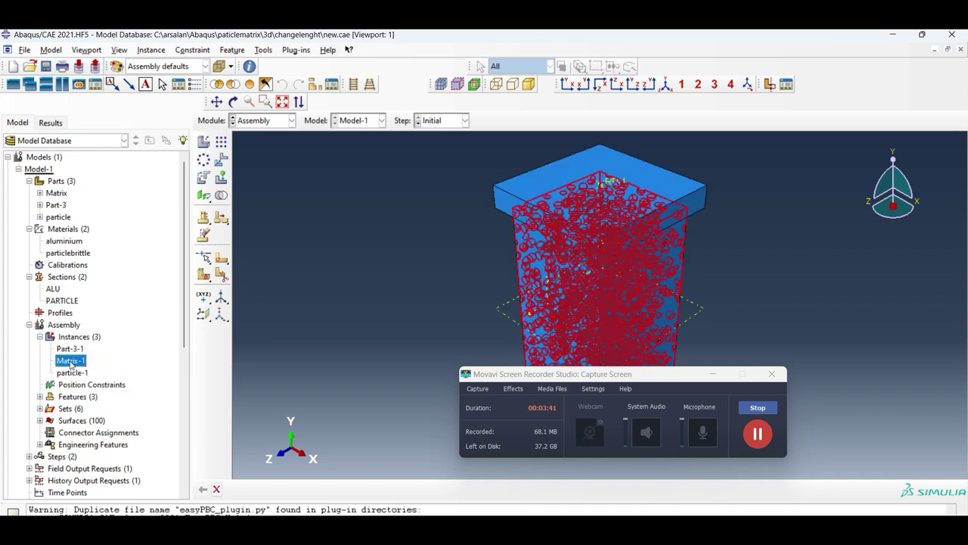
{"action": "left_click", "coordinate": [71, 372]}
{"action": "left_click", "coordinate": [30, 325]}
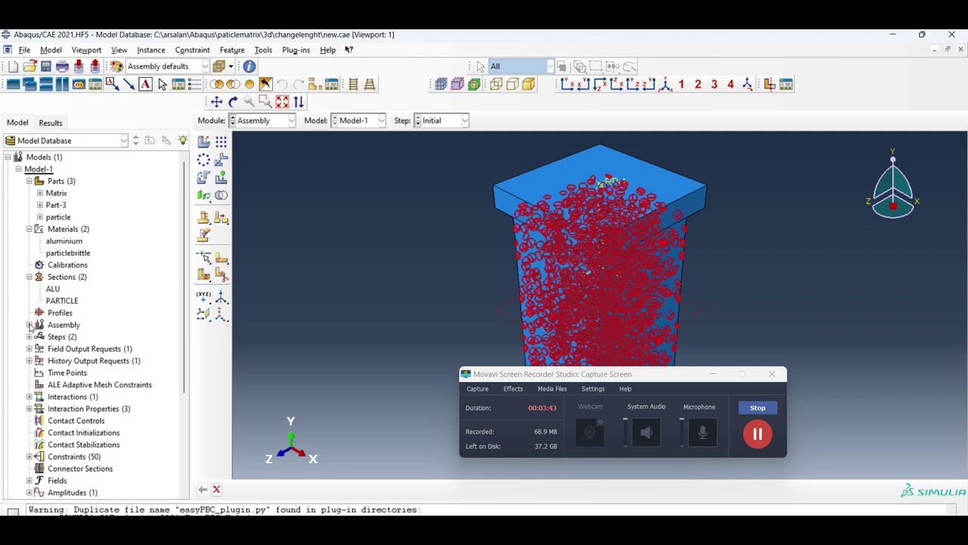
Review the definition of the general contact interaction Int-1 and close it without changes
{"action": "left_click", "coordinate": [30, 397]}
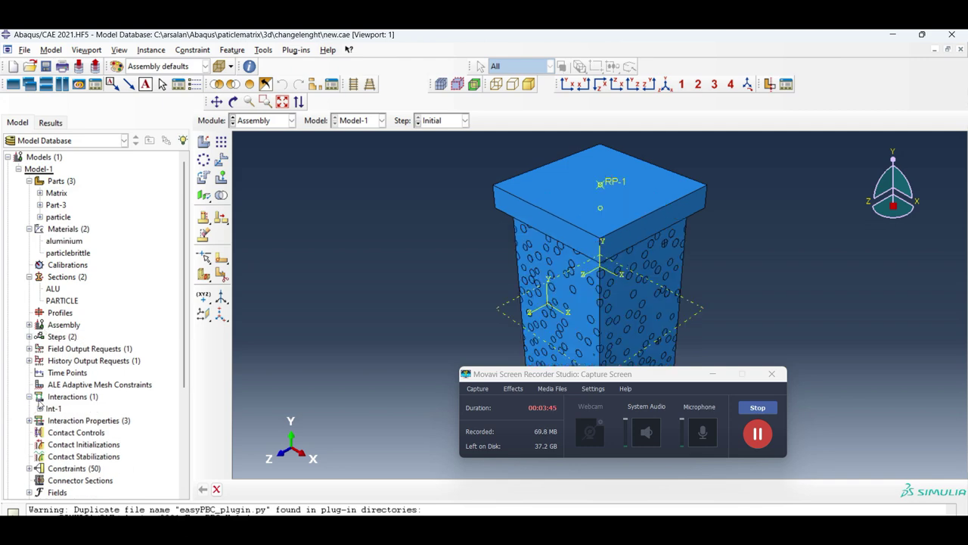
{"action": "left_click", "coordinate": [54, 409]}
{"action": "double_click", "coordinate": [53, 409]}
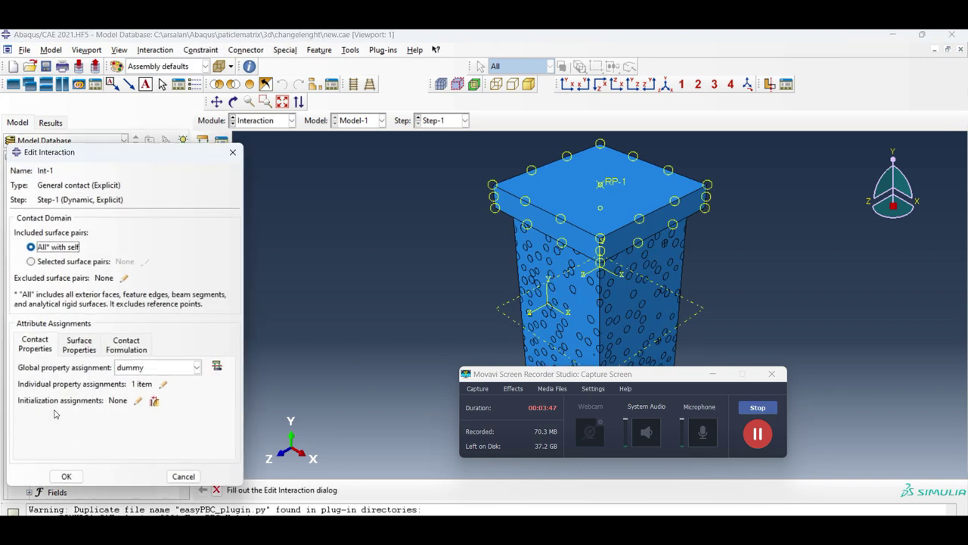
{"action": "left_click", "coordinate": [232, 152]}
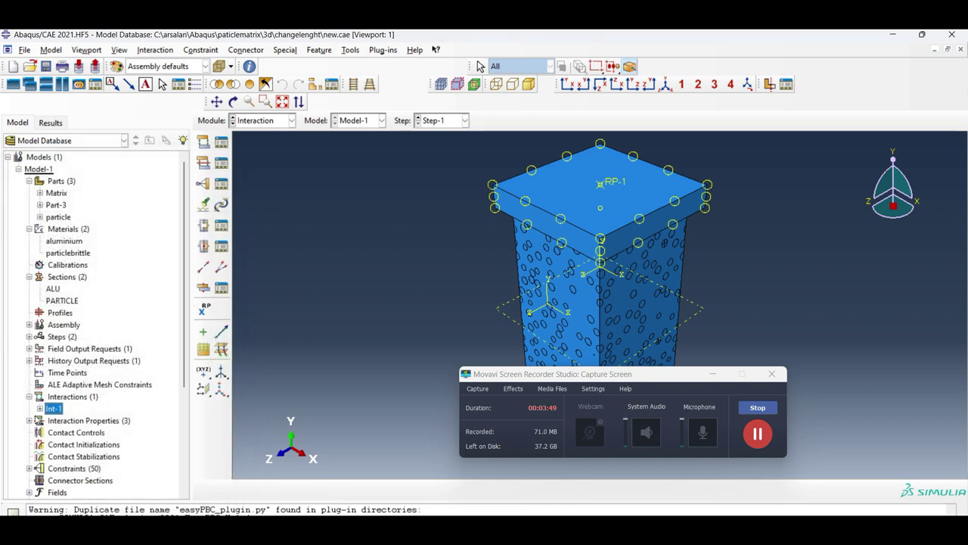
Review the dummy and cohesive contact properties, including the cohesive damage initiation, evolution and stabilization settings
{"action": "left_click", "coordinate": [29, 421]}
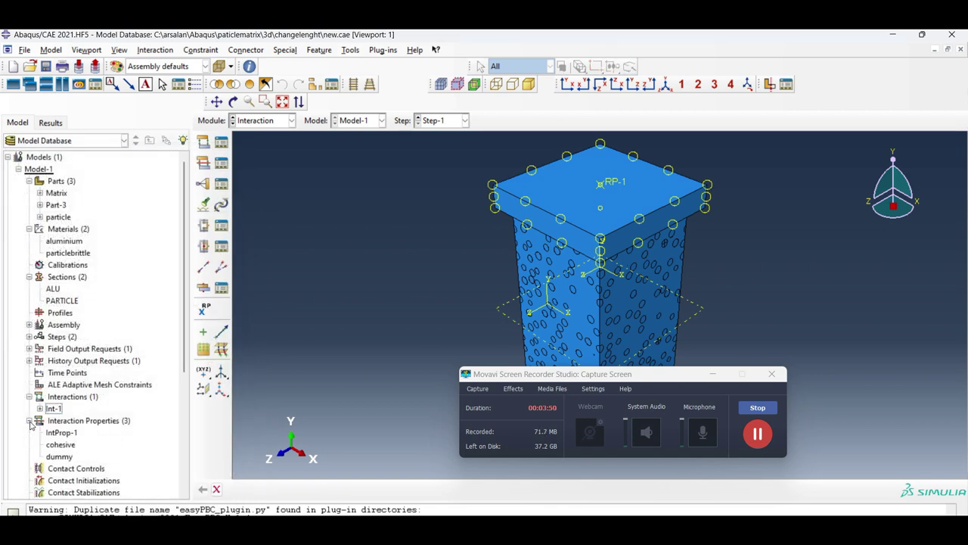
{"action": "double_click", "coordinate": [60, 457]}
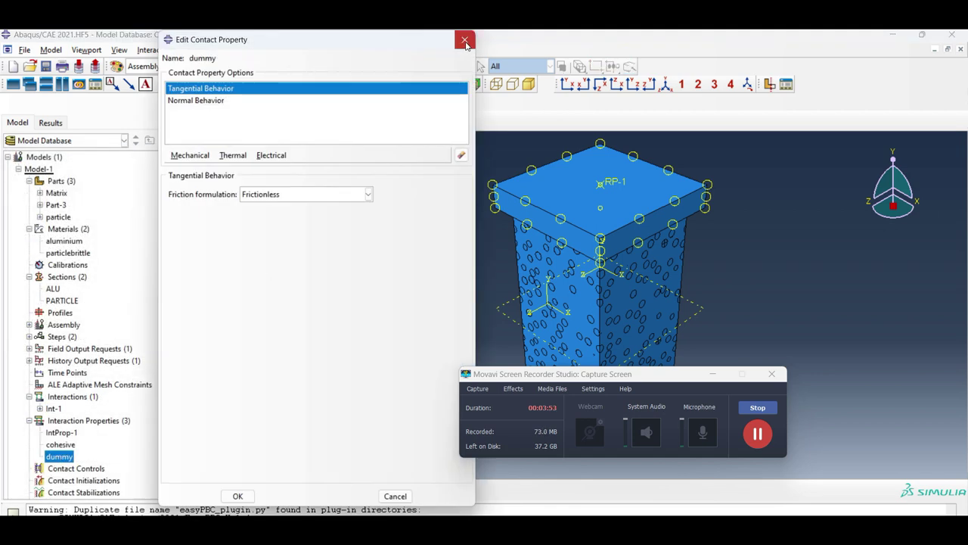
{"action": "left_click", "coordinate": [465, 40]}
{"action": "double_click", "coordinate": [68, 446]}
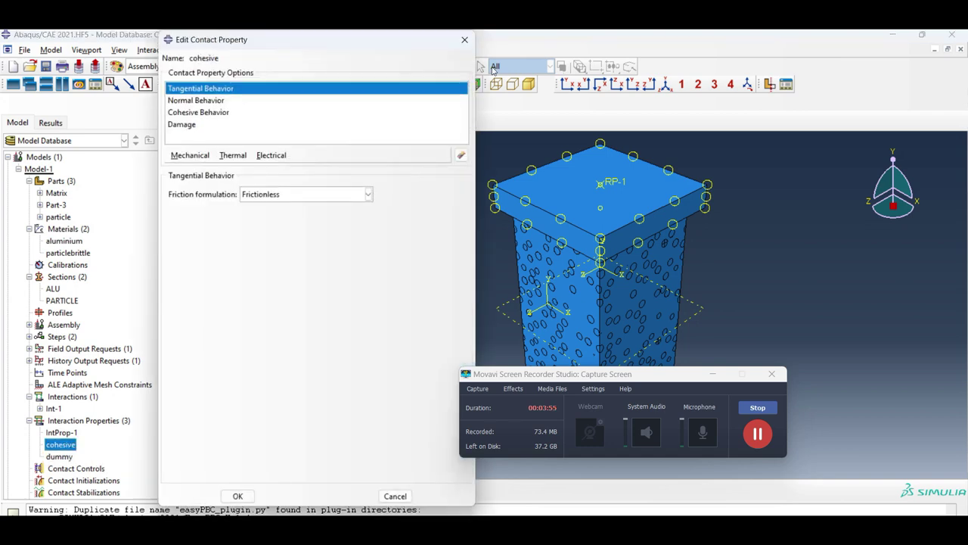
{"action": "left_click", "coordinate": [189, 127]}
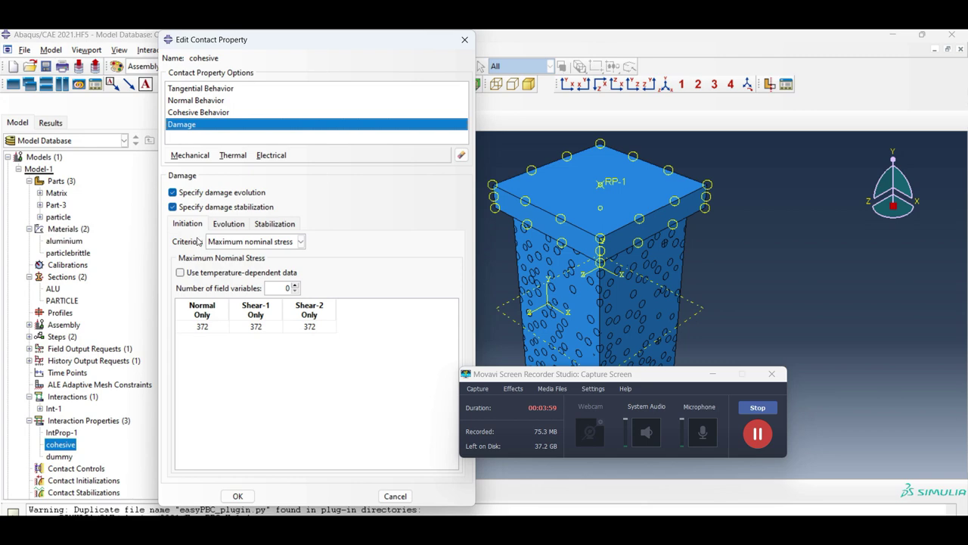
{"action": "left_click", "coordinate": [227, 225]}
{"action": "left_click", "coordinate": [216, 408]}
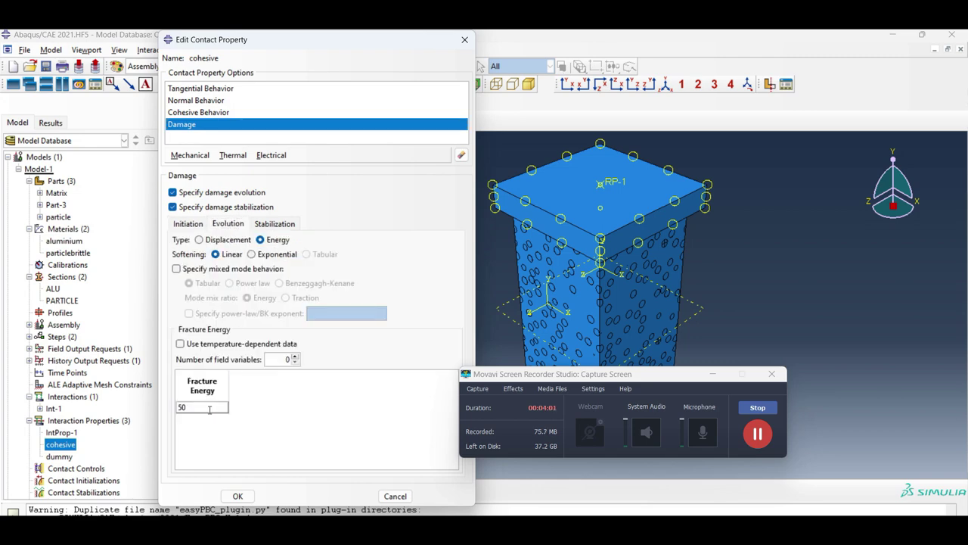
{"action": "left_click", "coordinate": [284, 227]}
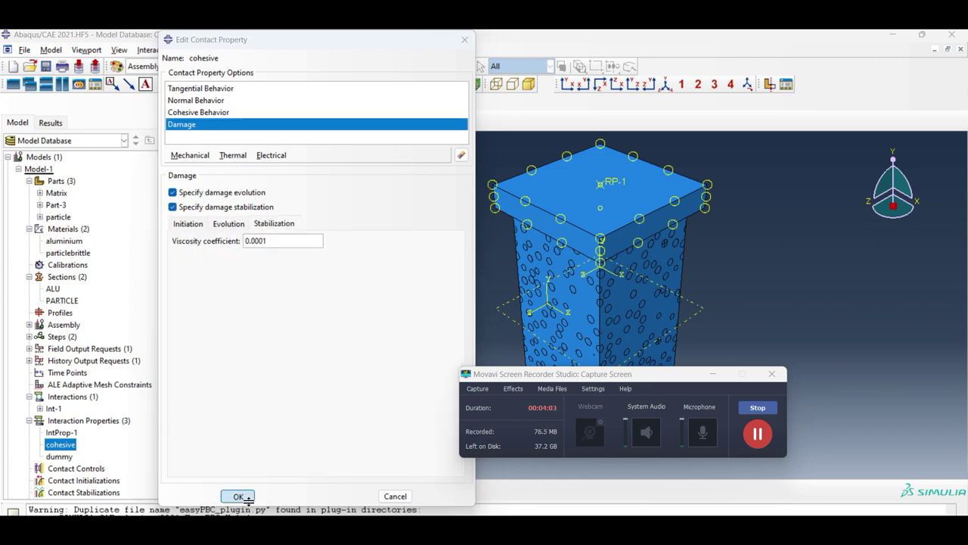
{"action": "left_click", "coordinate": [249, 495]}
List the model's constraints and review the tie constraint Constraint-2, including its main and secondary surfaces
{"action": "scroll", "coordinate": [187, 433], "scroll_direction": "down", "scroll_amount": 2}
{"action": "scroll", "coordinate": [187, 433], "scroll_direction": "down", "scroll_amount": 1}
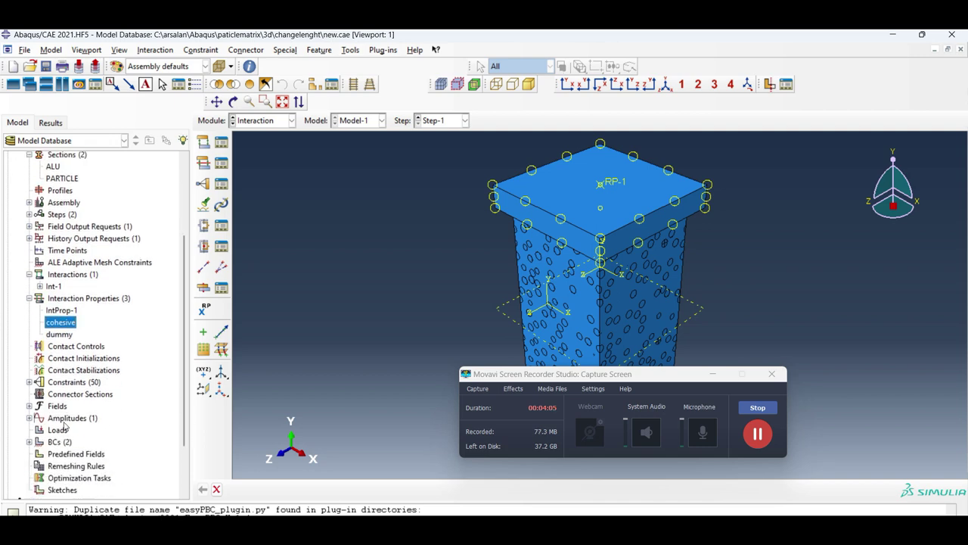
{"action": "left_click", "coordinate": [29, 382]}
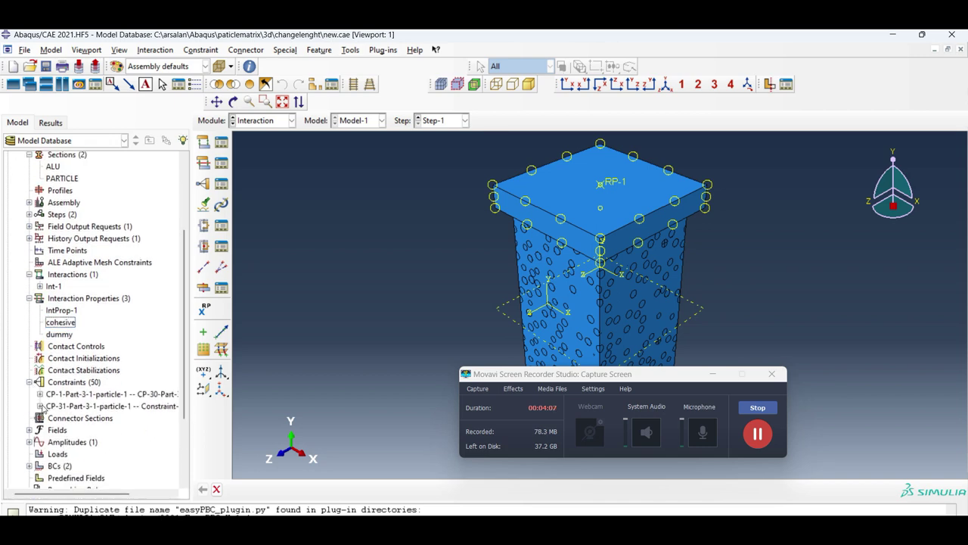
{"action": "left_click", "coordinate": [42, 407]}
{"action": "scroll", "coordinate": [78, 390], "scroll_direction": "down", "scroll_amount": 3}
{"action": "double_click", "coordinate": [83, 375]}
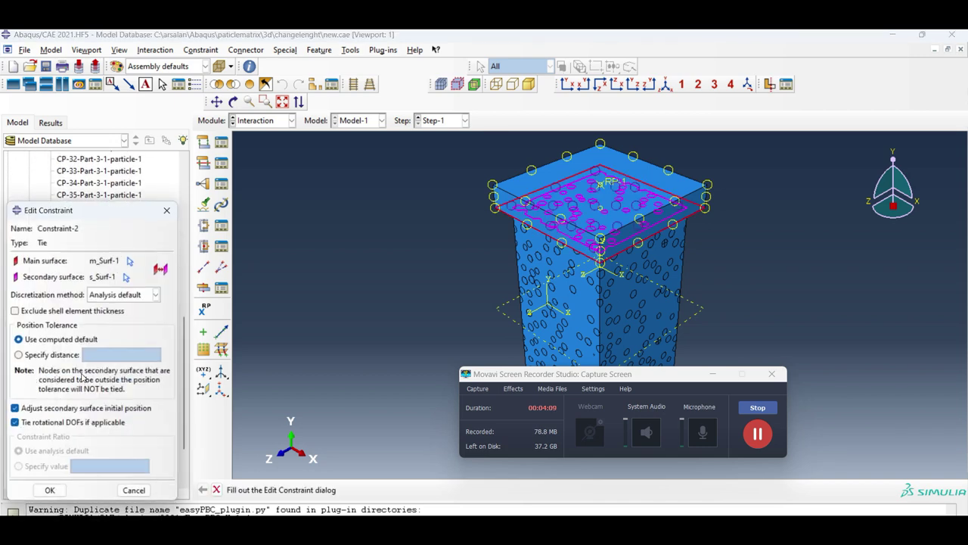
{"action": "left_click", "coordinate": [169, 208]}
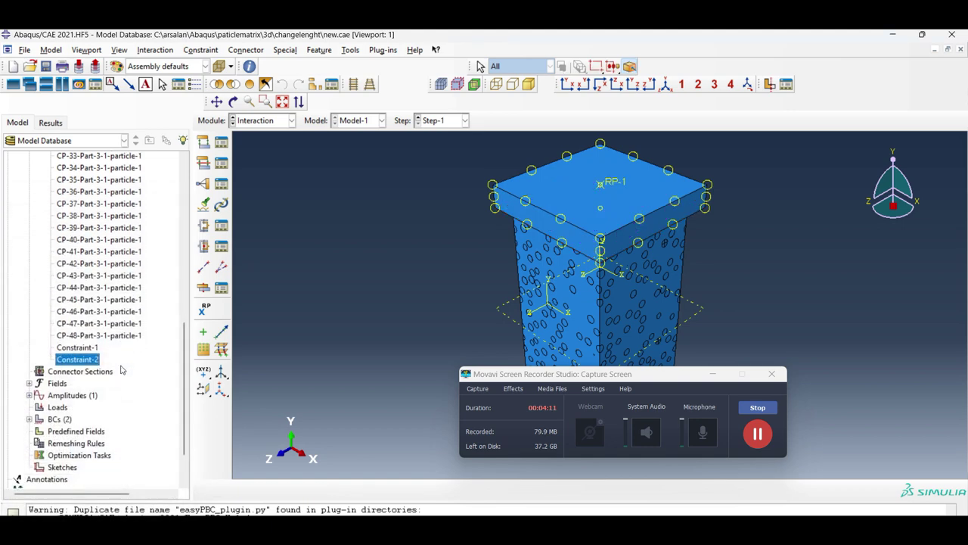
Review the velocity boundary condition BC-2 and the fixed boundary condition BC-1, leaving both unchanged
{"action": "scroll", "coordinate": [47, 356], "scroll_direction": "down", "scroll_amount": 2}
{"action": "left_click", "coordinate": [30, 362]}
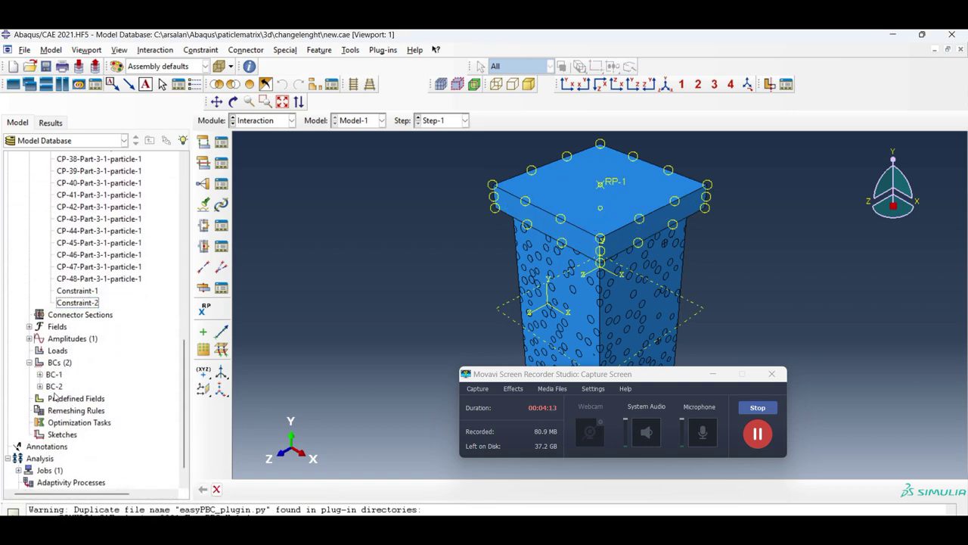
{"action": "left_click", "coordinate": [55, 386]}
{"action": "double_click", "coordinate": [56, 386]}
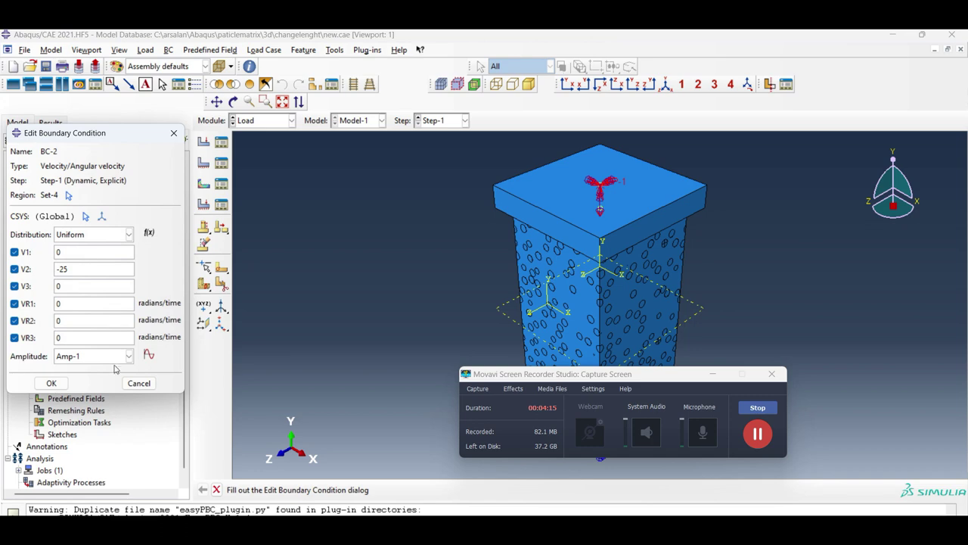
{"action": "left_click", "coordinate": [136, 382]}
{"action": "double_click", "coordinate": [59, 375]}
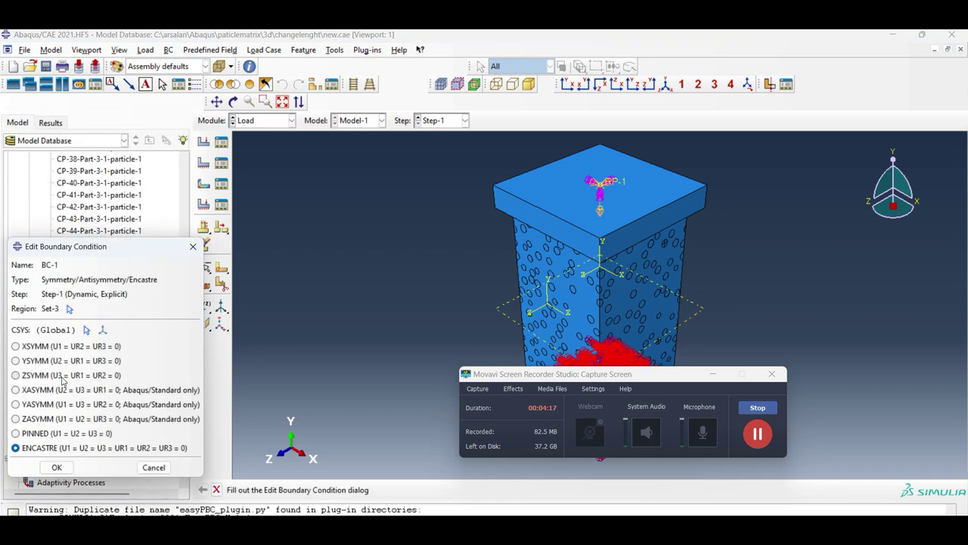
{"action": "left_click", "coordinate": [153, 467]}
Open the results of the analysis job Job-1 for visualization
{"action": "scroll", "coordinate": [113, 459], "scroll_direction": "down", "scroll_amount": 1}
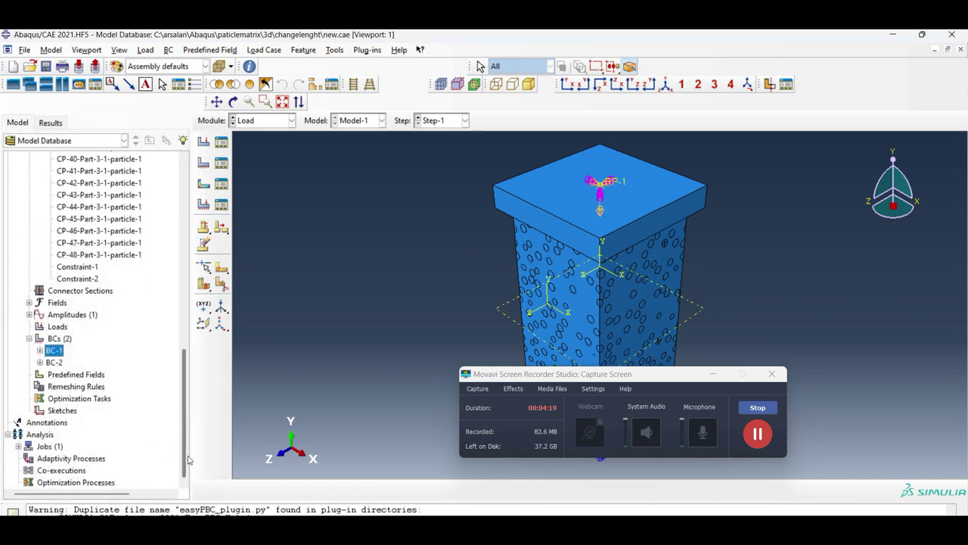
{"action": "left_click", "coordinate": [18, 447]}
{"action": "left_click", "coordinate": [57, 458]}
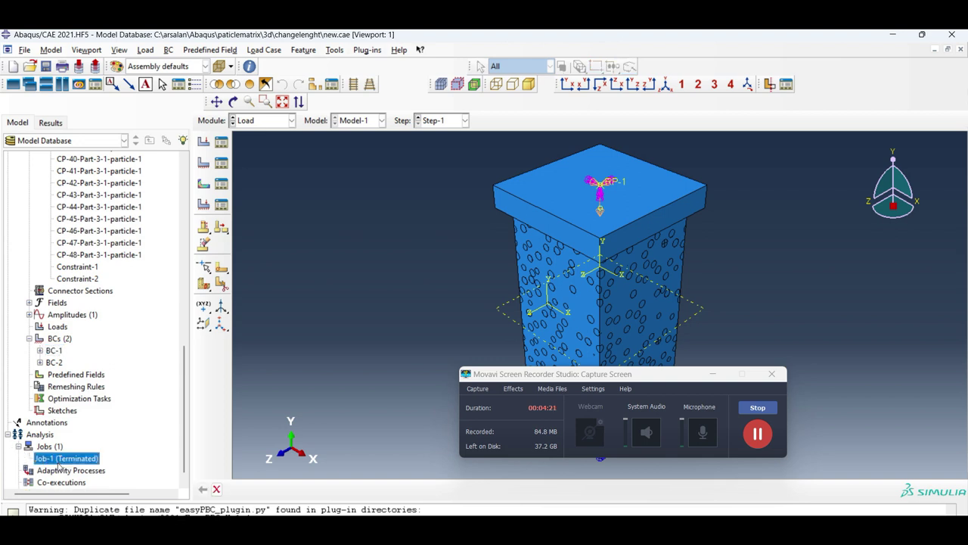
{"action": "right_click", "coordinate": [59, 460]}
{"action": "left_click", "coordinate": [84, 507]}
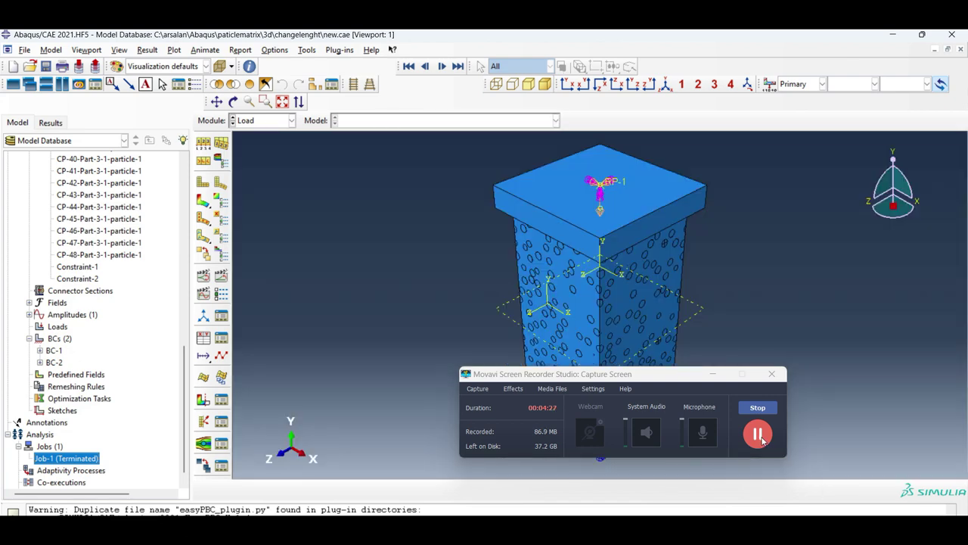
Hide the title block, the state block, and the text and arrows in the viewport annotations
{"action": "left_click", "coordinate": [88, 50]}
{"action": "left_click", "coordinate": [118, 193]}
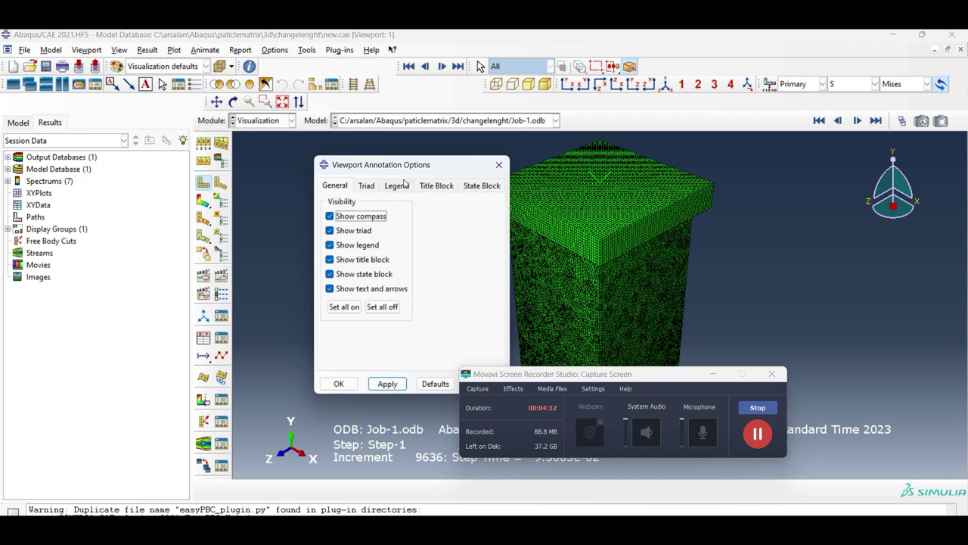
{"action": "key", "text": "Tab"}
{"action": "key", "text": "Tab"}
{"action": "key", "text": "Tab"}
{"action": "key", "text": "space"}
{"action": "key", "text": "Tab"}
{"action": "key", "text": "space"}
{"action": "key", "text": "Tab"}
{"action": "key", "text": "space"}
Set the legend font to regular Verdana at 12 points and apply it also to the triad, title block and state block
{"action": "left_click", "coordinate": [399, 186]}
{"action": "left_click", "coordinate": [441, 257]}
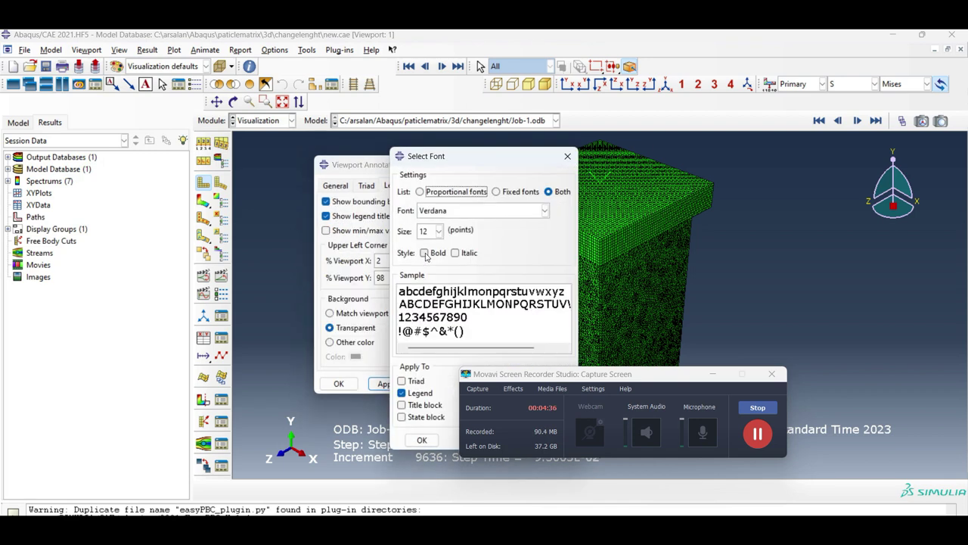
{"action": "left_click", "coordinate": [435, 252]}
{"action": "left_click", "coordinate": [412, 381]}
{"action": "left_click", "coordinate": [414, 405]}
{"action": "left_click", "coordinate": [414, 417]}
{"action": "left_click", "coordinate": [420, 440]}
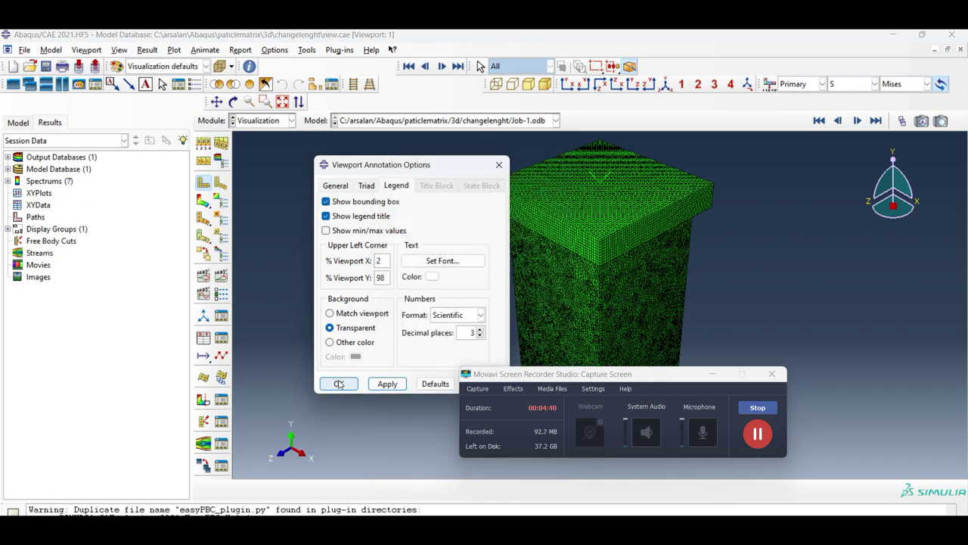
{"action": "left_click", "coordinate": [338, 383]}
Change the viewport background to solid white in the graphics options
{"action": "left_click", "coordinate": [119, 50]}
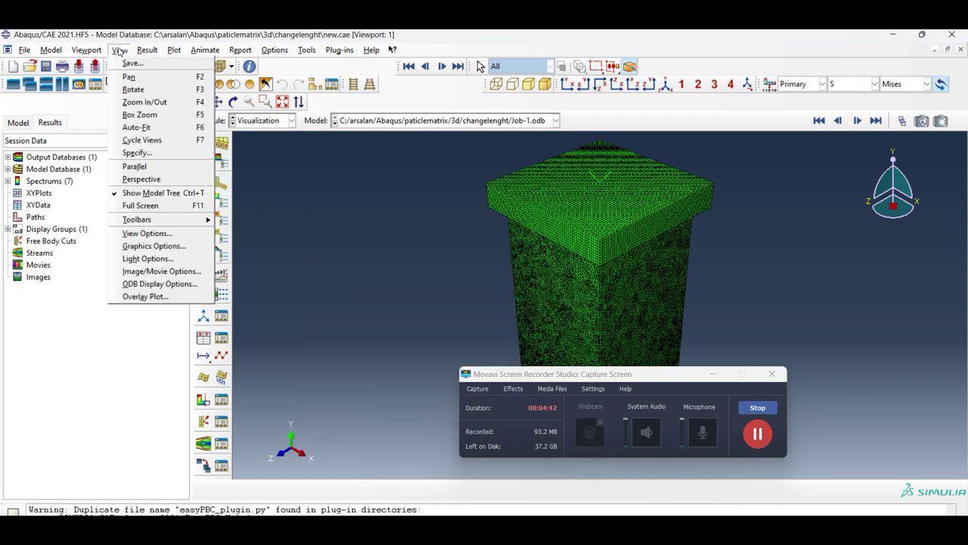
{"action": "left_click", "coordinate": [152, 249]}
{"action": "left_click", "coordinate": [19, 311]}
{"action": "left_click", "coordinate": [68, 310]}
{"action": "left_click", "coordinate": [26, 354]}
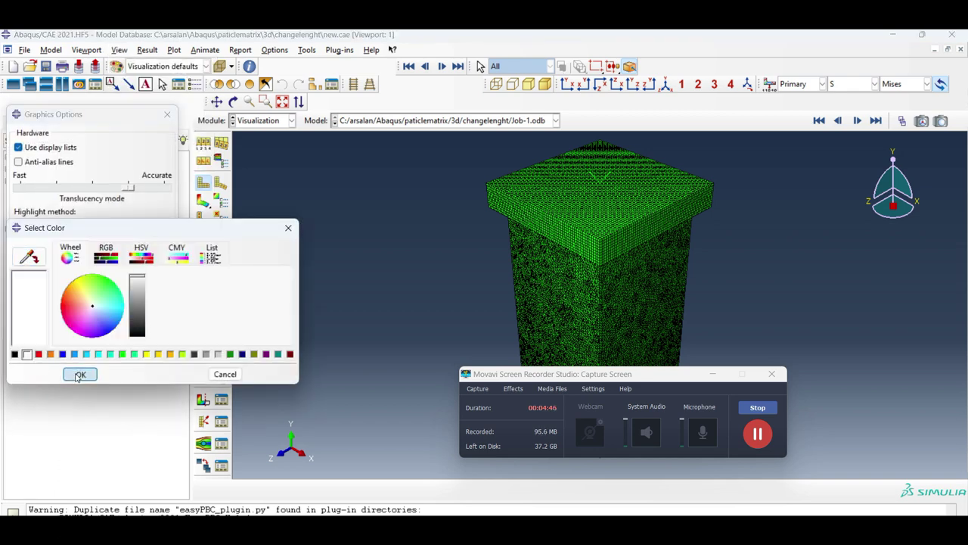
{"action": "left_click", "coordinate": [79, 374]}
{"action": "left_click", "coordinate": [71, 366]}
{"action": "left_click", "coordinate": [30, 367]}
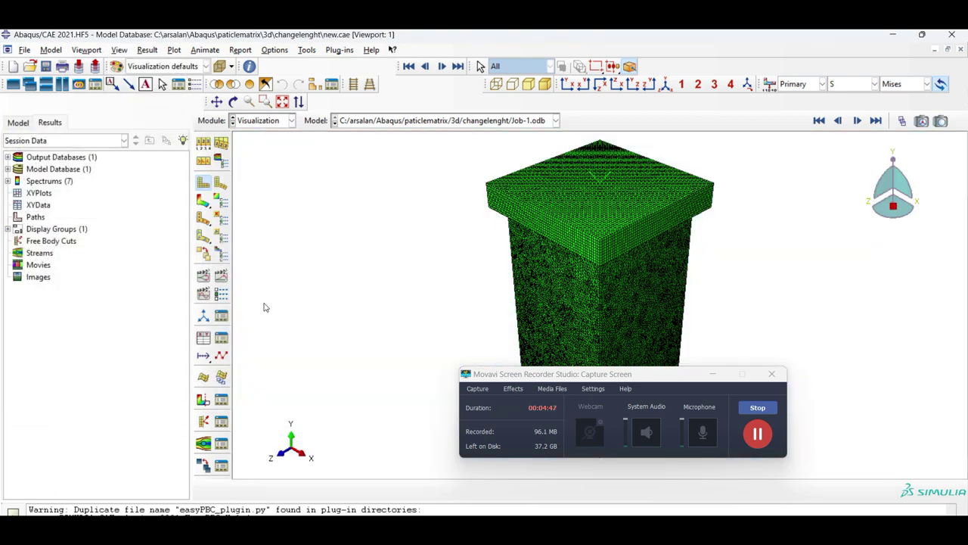
Show only feature edges in the common plot options and plot the Mises stress contours on the deformed shape
{"action": "left_click", "coordinate": [205, 143]}
{"action": "left_click", "coordinate": [201, 229]}
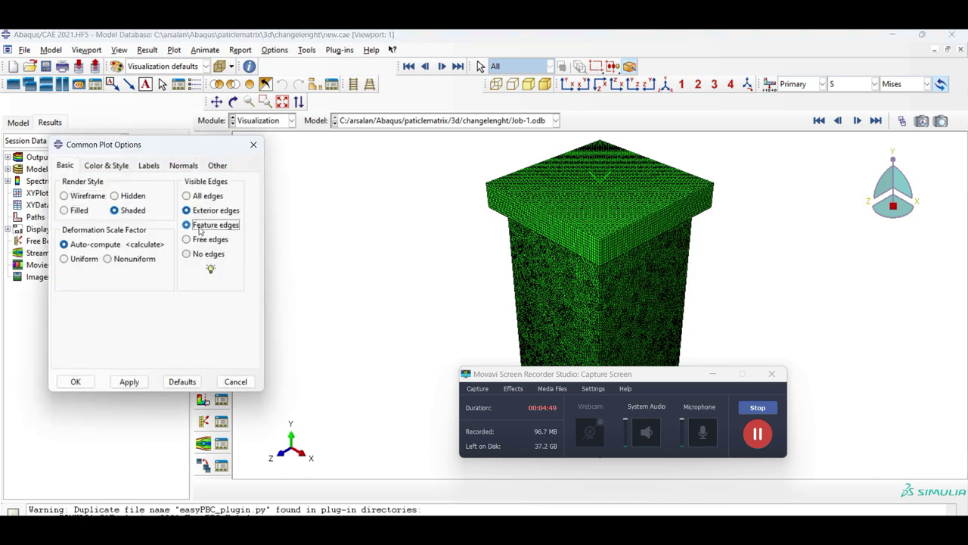
{"action": "left_click", "coordinate": [128, 381]}
{"action": "left_click", "coordinate": [76, 381]}
{"action": "left_click", "coordinate": [211, 202]}
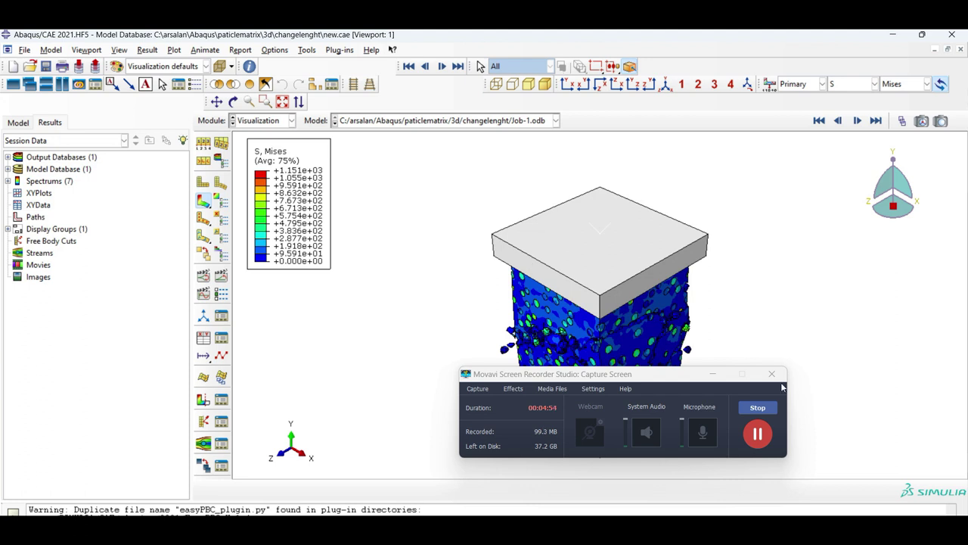
Show the stress contour plot in the front X-Y view with perspective turned off
{"action": "left_click_drag", "start_coordinate": [567, 374], "coordinate": [758, 368]}
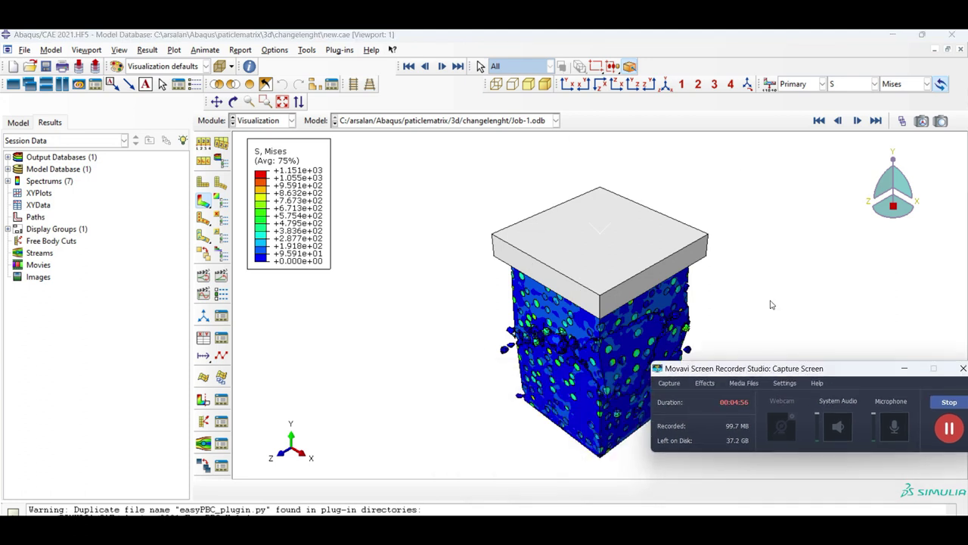
{"action": "left_click", "coordinate": [568, 85]}
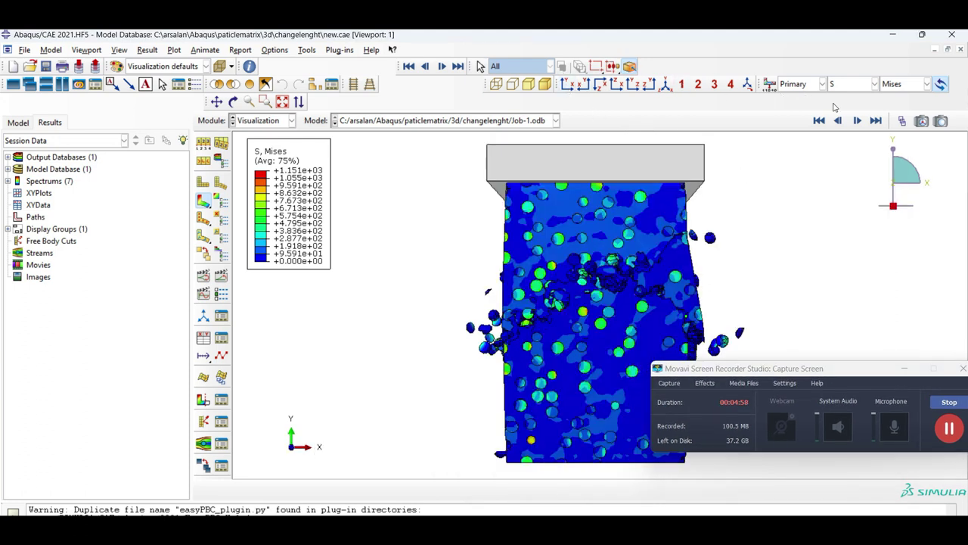
{"action": "left_click", "coordinate": [354, 87]}
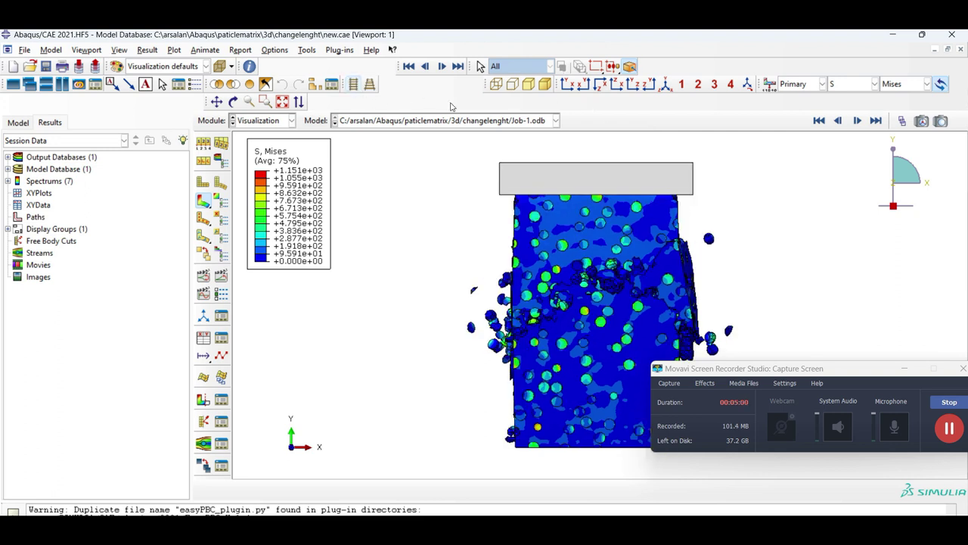
Display frame 0 of Step-1 and refit the model in the front X-Y view
{"action": "left_click", "coordinate": [904, 122]}
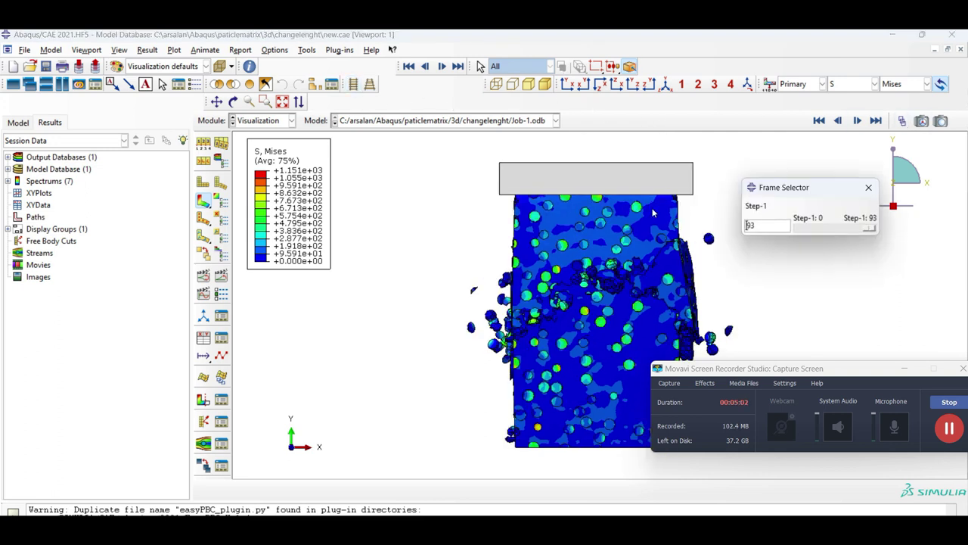
{"action": "left_click_drag", "start_coordinate": [872, 230], "coordinate": [791, 229]}
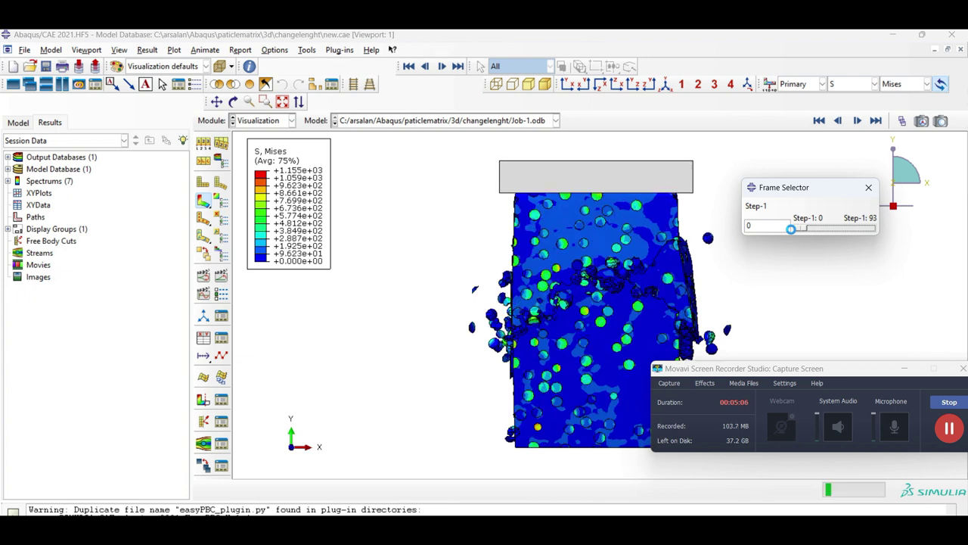
{"action": "left_click", "coordinate": [566, 84]}
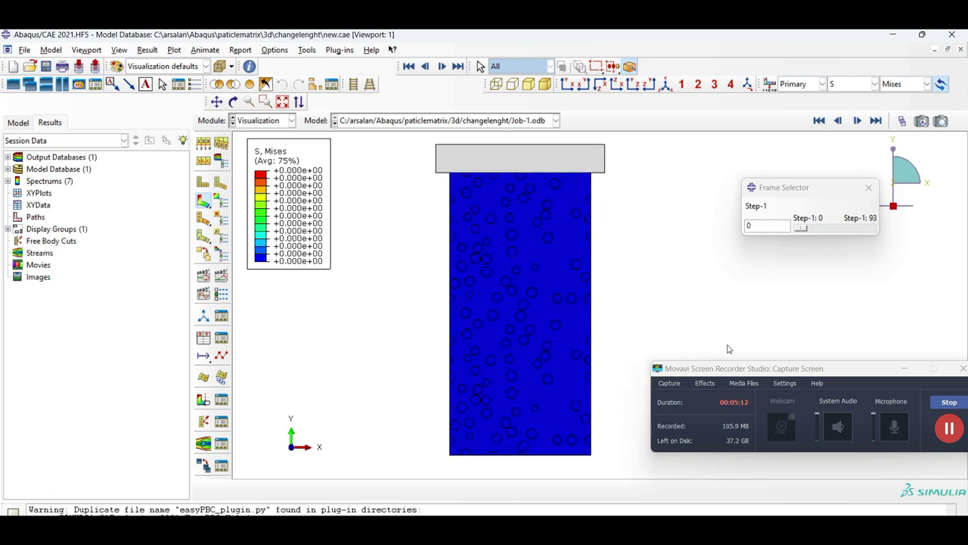
{"action": "left_click_drag", "start_coordinate": [741, 370], "coordinate": [700, 367]}
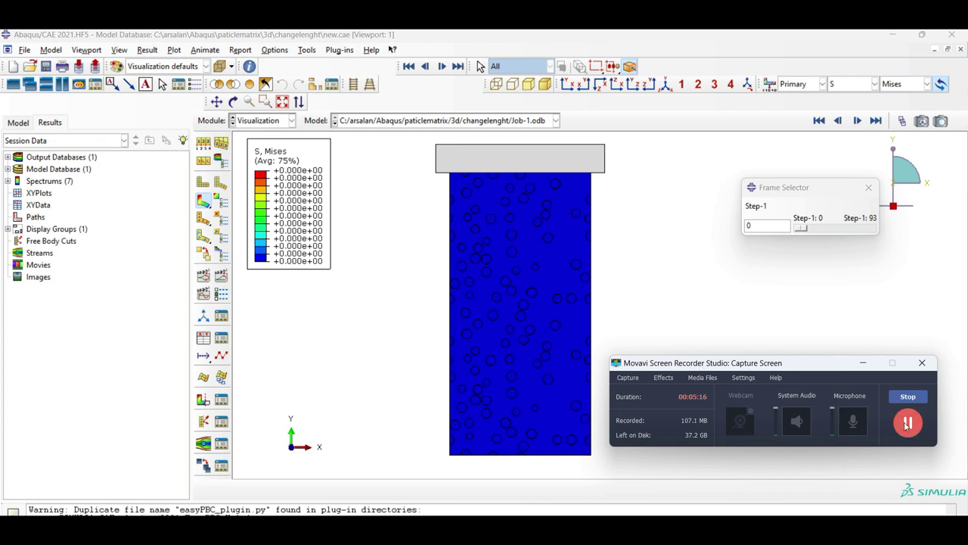
Start creating XY data from the ODB field output with the variable position set to Unique Nodal
{"action": "left_click", "coordinate": [202, 346]}
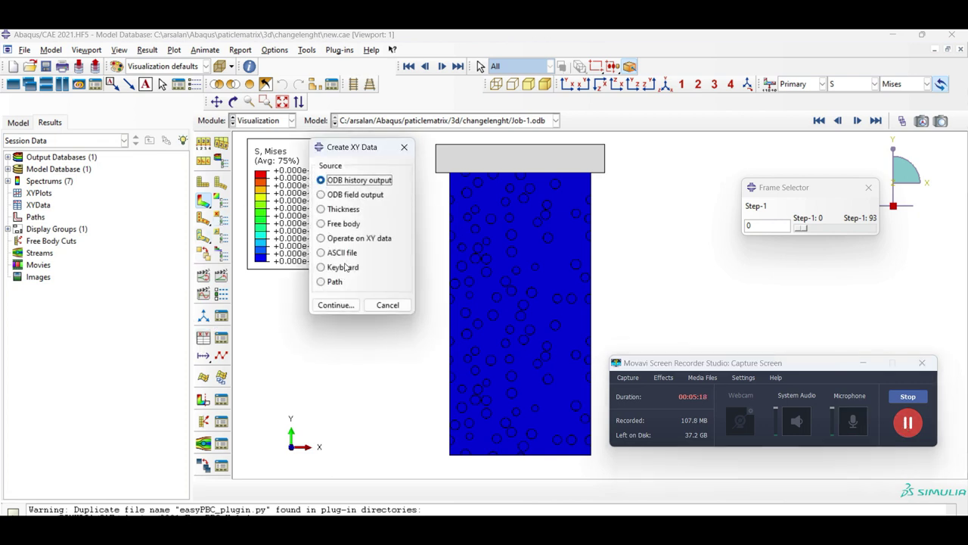
{"action": "left_click", "coordinate": [345, 195]}
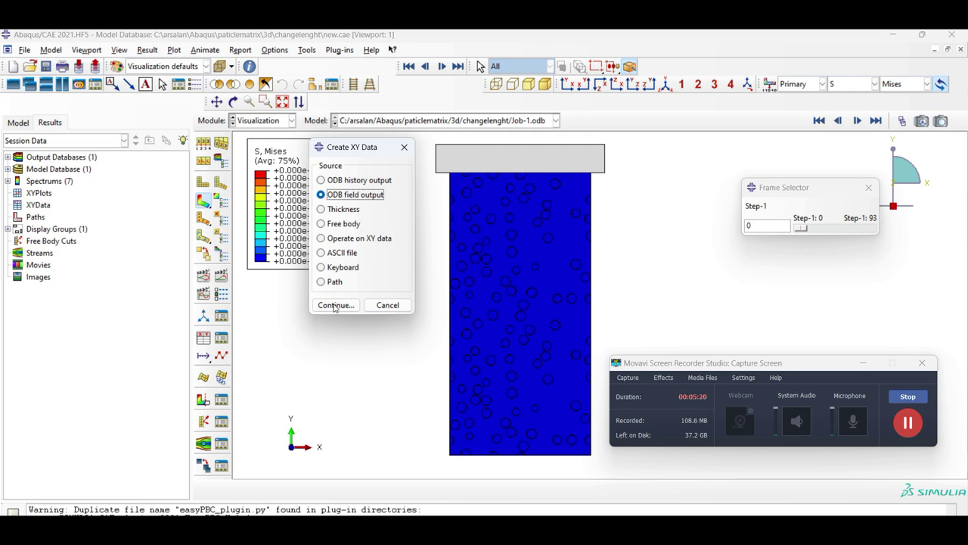
{"action": "left_click", "coordinate": [335, 304]}
{"action": "left_click", "coordinate": [164, 179]}
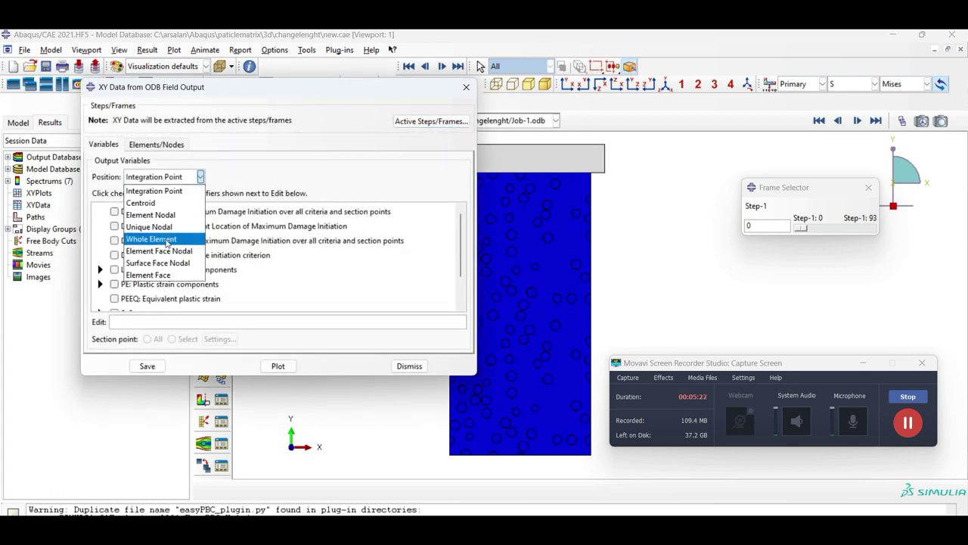
{"action": "left_click", "coordinate": [162, 227]}
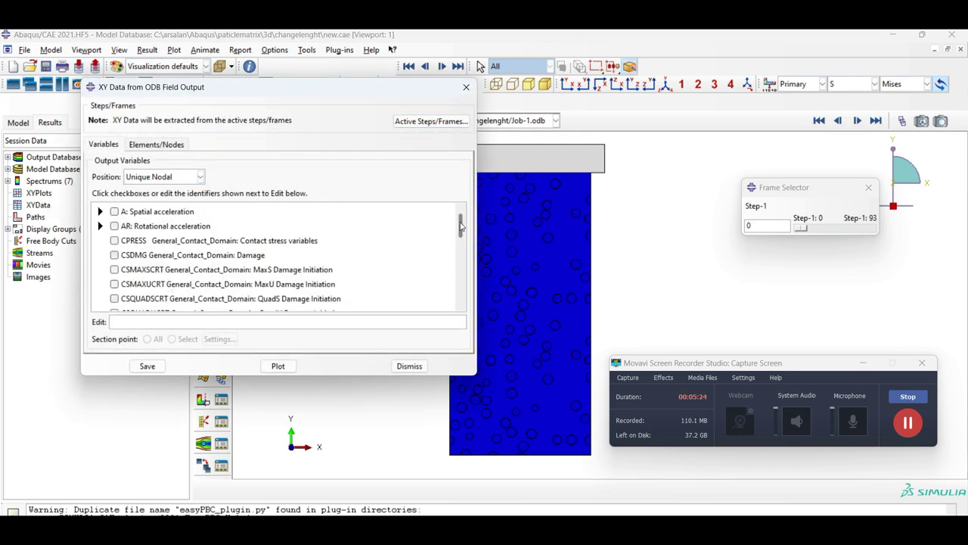
Select the reaction force component RF2 and the displacement component U2 as output variables
{"action": "left_click_drag", "start_coordinate": [460, 223], "coordinate": [459, 276]}
{"action": "scroll", "coordinate": [148, 258], "scroll_direction": "up", "scroll_amount": 1}
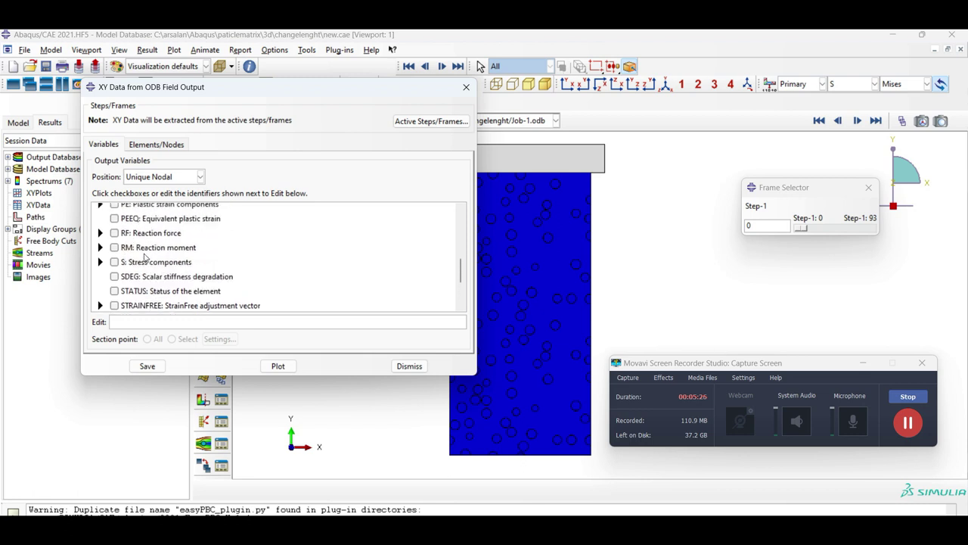
{"action": "left_click", "coordinate": [101, 233]}
{"action": "left_click", "coordinate": [139, 270]}
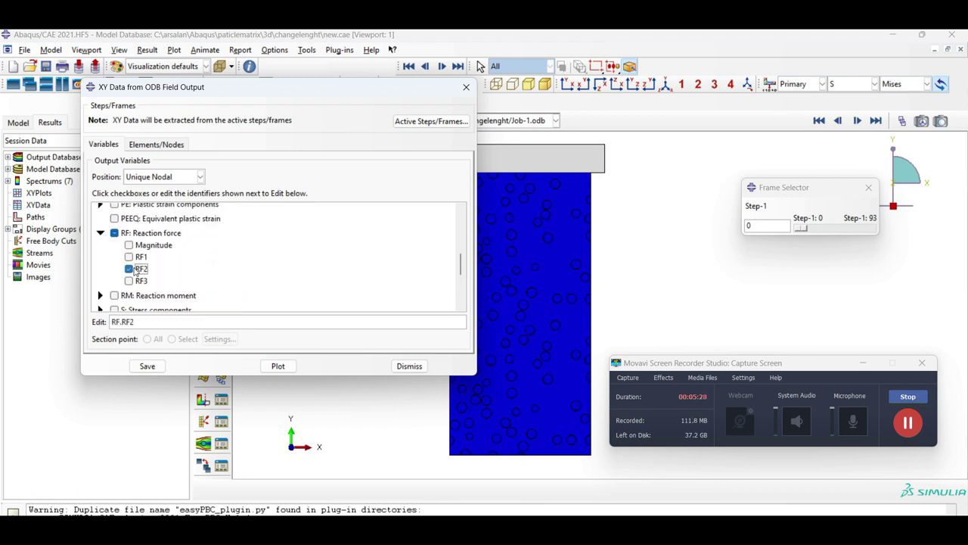
{"action": "scroll", "coordinate": [129, 270], "scroll_direction": "down", "scroll_amount": 10}
{"action": "left_click", "coordinate": [100, 258]}
{"action": "left_click", "coordinate": [128, 302]}
Choose the node set containing assembly node 1 and plot its RF2 and U2 curves
{"action": "left_click", "coordinate": [156, 144]}
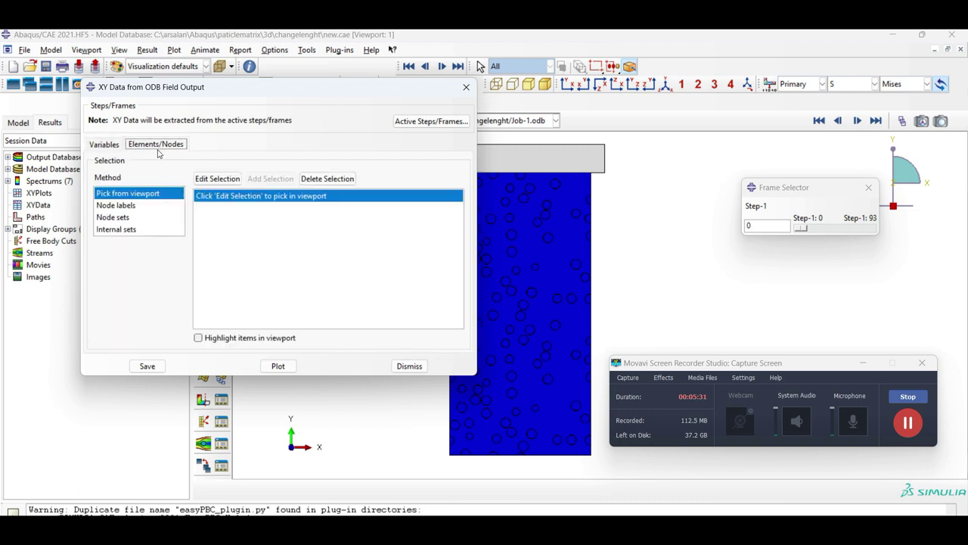
{"action": "left_click", "coordinate": [129, 218]}
{"action": "left_click", "coordinate": [237, 245]}
{"action": "left_click", "coordinate": [239, 257]}
{"action": "left_click", "coordinate": [253, 340]}
{"action": "left_click", "coordinate": [276, 367]}
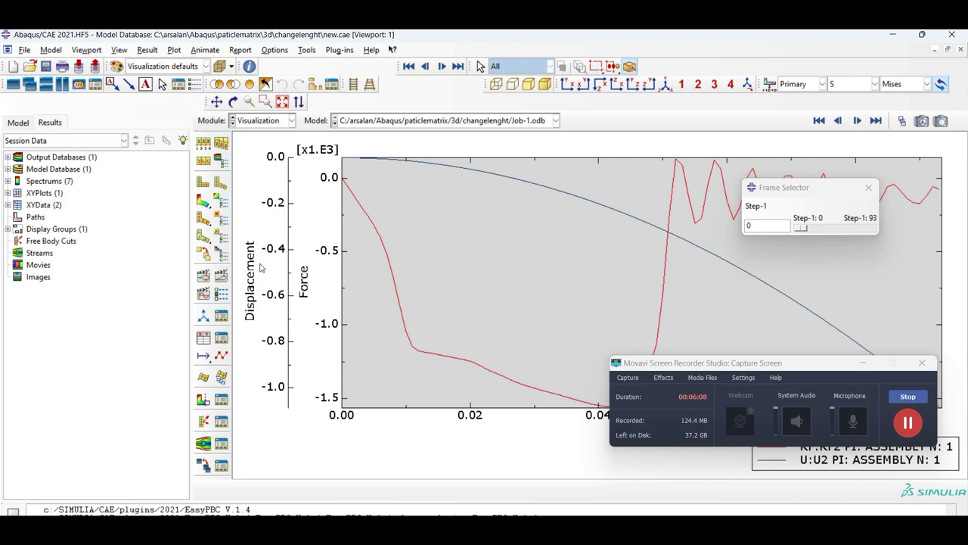
Operate on the XY data to multiply the U2 curve by -1 and save the result as displacment
{"action": "left_click", "coordinate": [203, 338]}
{"action": "left_click", "coordinate": [348, 238]}
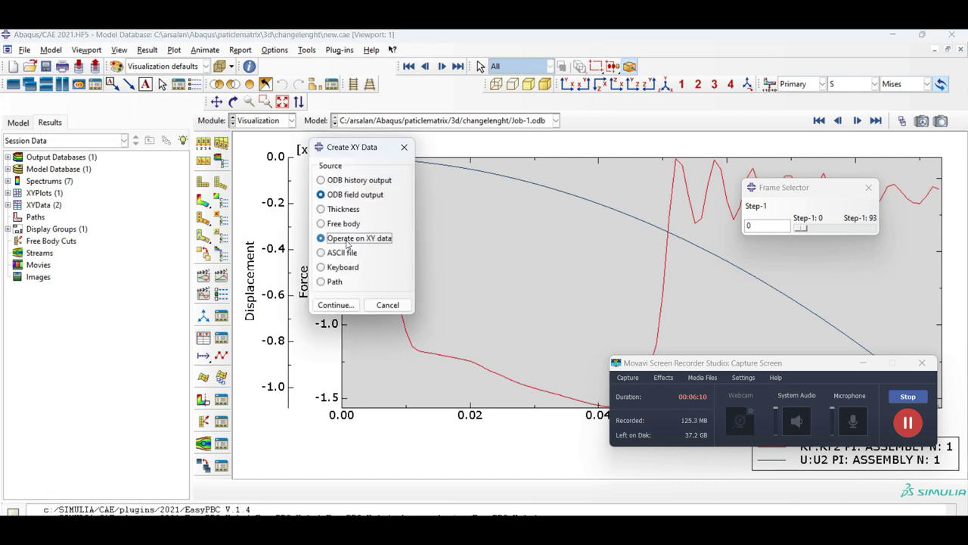
{"action": "left_click", "coordinate": [335, 305]}
{"action": "left_click_drag", "start_coordinate": [386, 103], "coordinate": [304, 104]}
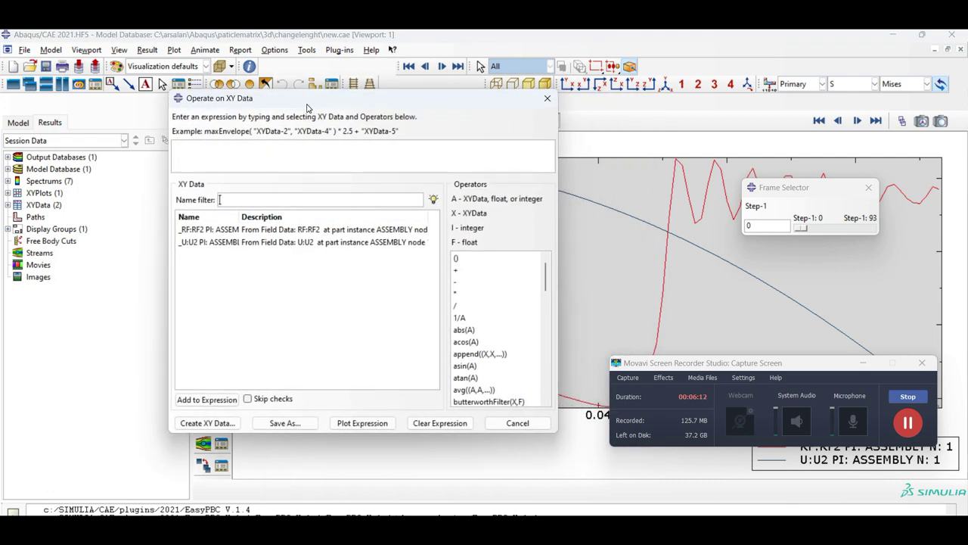
{"action": "double_click", "coordinate": [230, 242]}
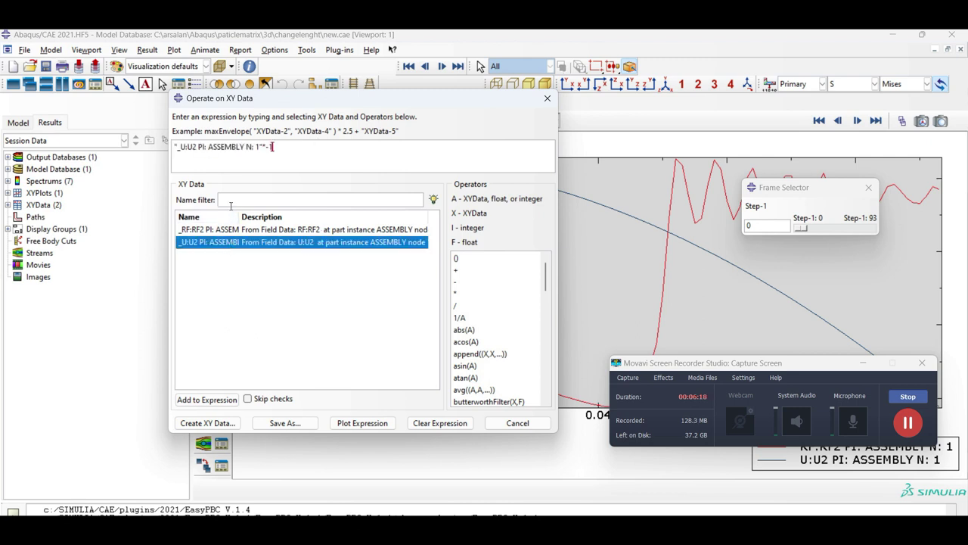
{"action": "left_click", "coordinate": [285, 423]}
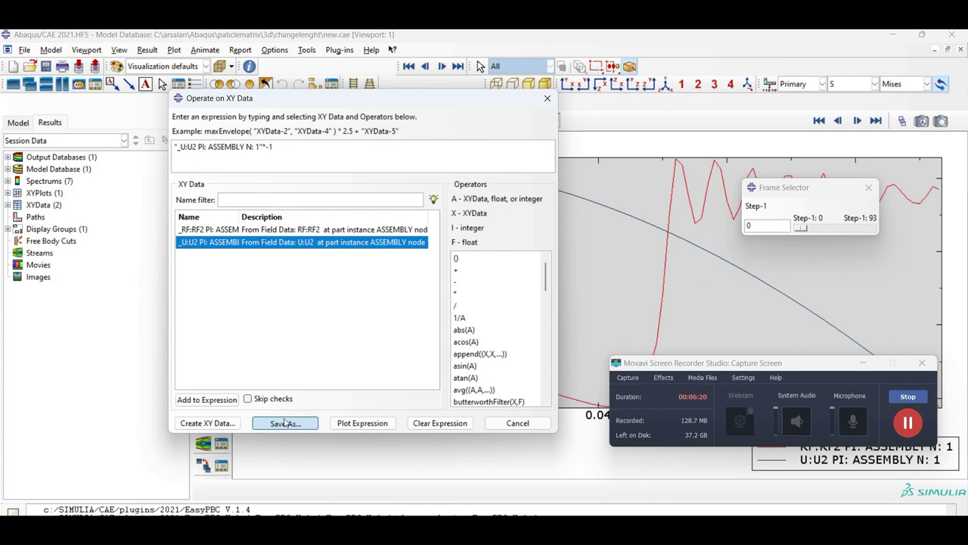
{"action": "type", "text": "displacment"}
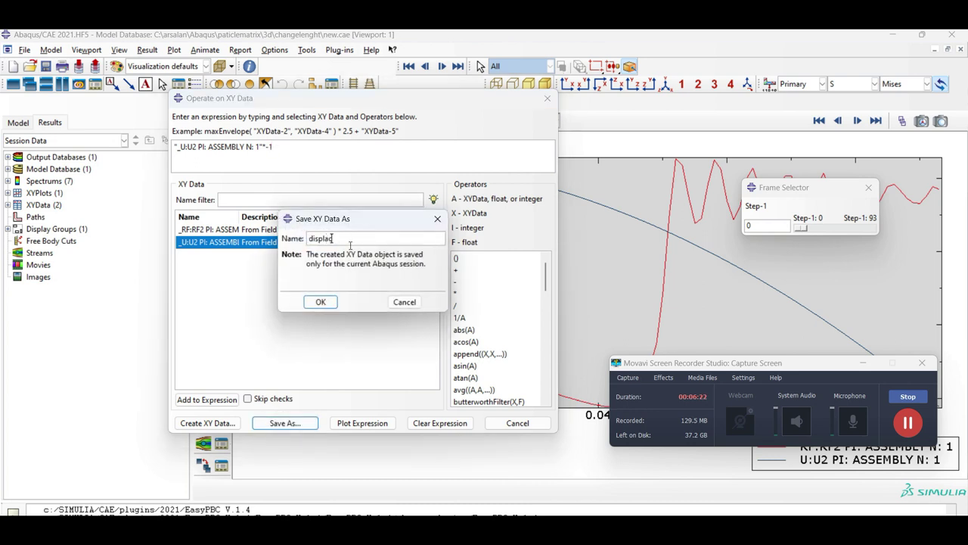
{"action": "left_click", "coordinate": [320, 301]}
Replace the expression with the RF2 curve multiplied by -1 and save the result as force
{"action": "left_click", "coordinate": [262, 231]}
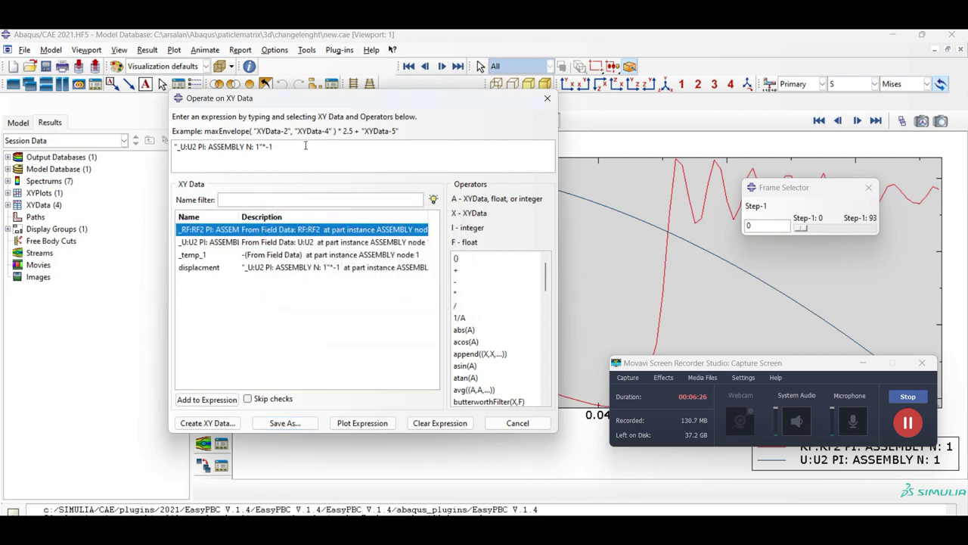
{"action": "left_click_drag", "start_coordinate": [305, 145], "coordinate": [76, 136]}
{"action": "key", "text": "BackSpace"}
{"action": "double_click", "coordinate": [212, 229]}
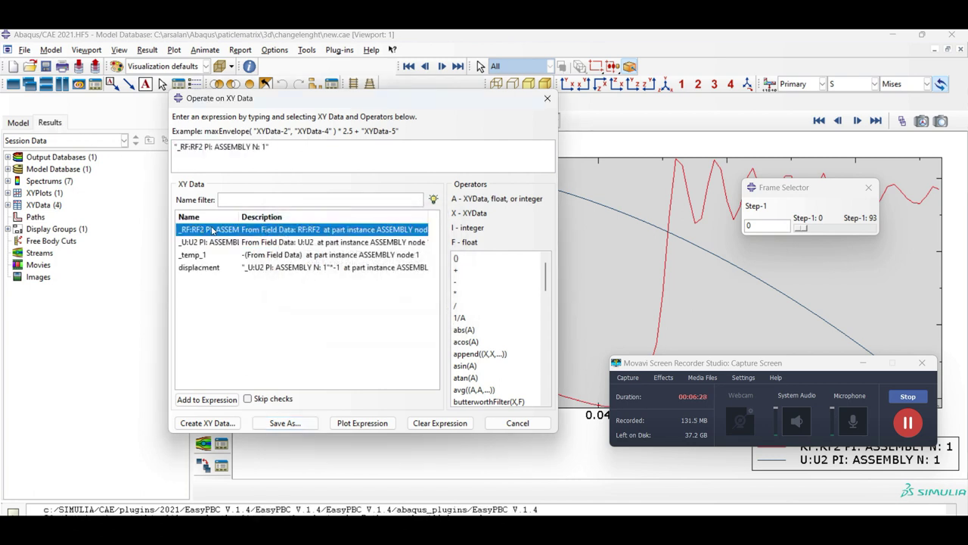
{"action": "type", "text": "*-1"}
{"action": "left_click", "coordinate": [285, 423]}
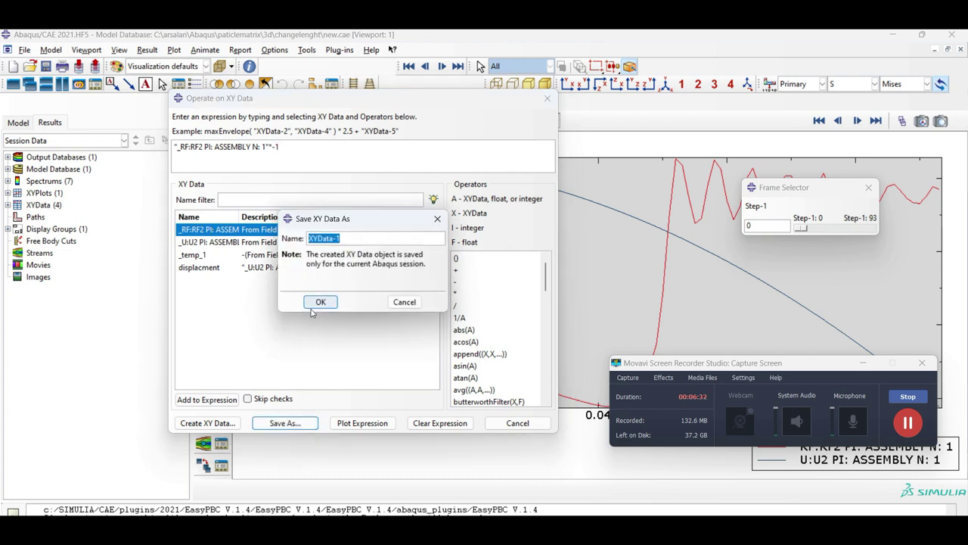
{"action": "type", "text": "force"}
{"action": "left_click", "coordinate": [317, 302]}
{"action": "scroll", "coordinate": [539, 372], "scroll_direction": "down", "scroll_amount": 2}
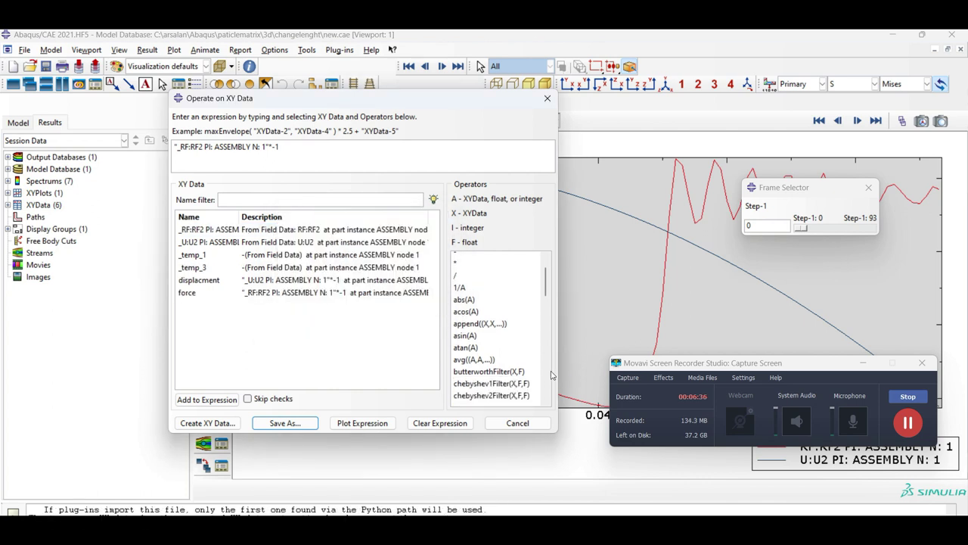
{"action": "left_click", "coordinate": [497, 368]}
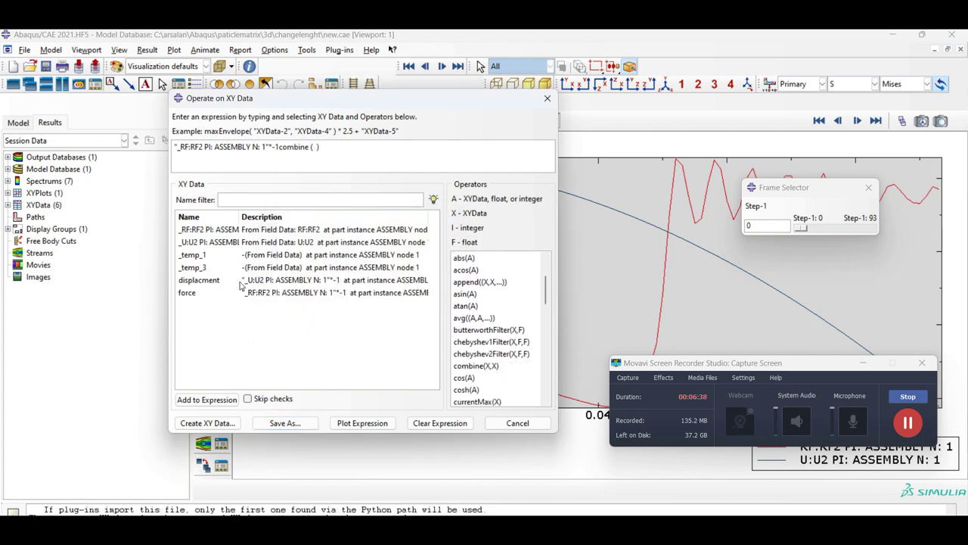
{"action": "double_click", "coordinate": [280, 280]}
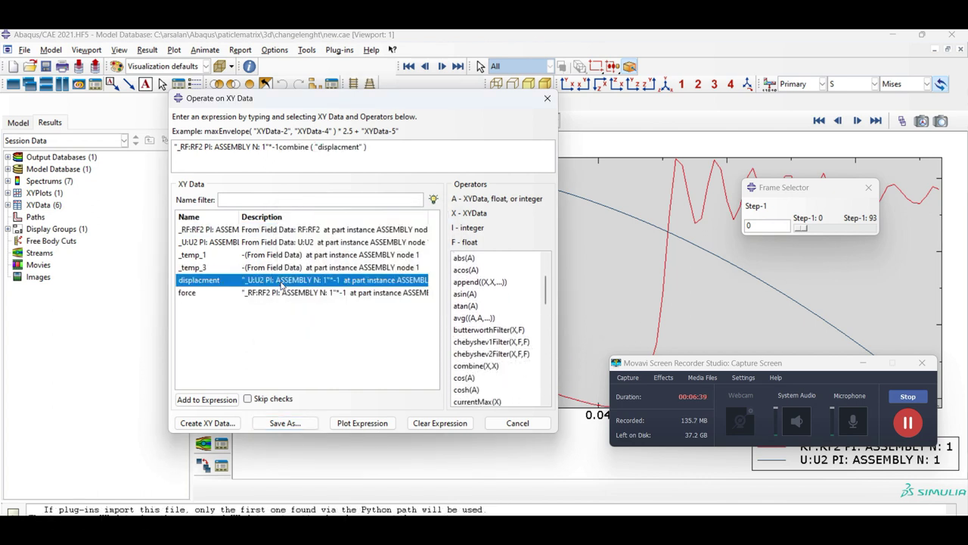
Clear the entire XY data expression
{"action": "triple_click", "coordinate": [391, 149]}
{"action": "key", "text": "BackSpace"}
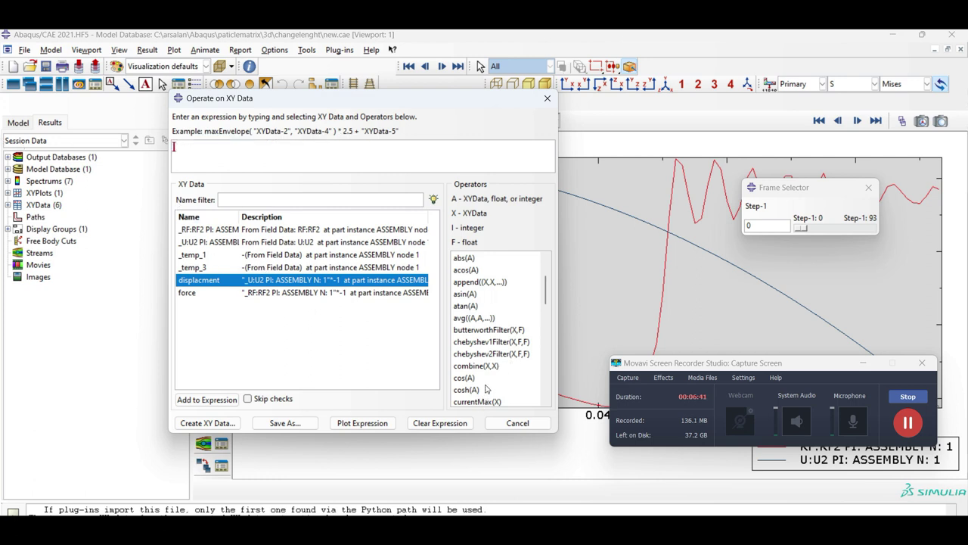
Combine the displacment and force XY data into one curve, plot the expression, and close the XY data operations dialog
{"action": "scroll", "coordinate": [488, 389], "scroll_direction": "down", "scroll_amount": 1}
{"action": "left_click", "coordinate": [477, 330]}
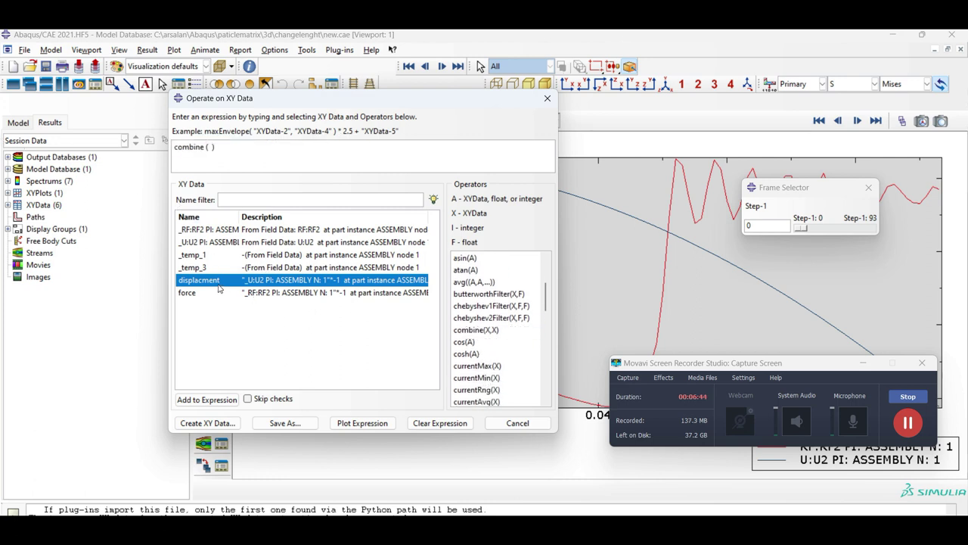
{"action": "double_click", "coordinate": [231, 281]}
{"action": "double_click", "coordinate": [241, 294]}
{"action": "left_click", "coordinate": [363, 422]}
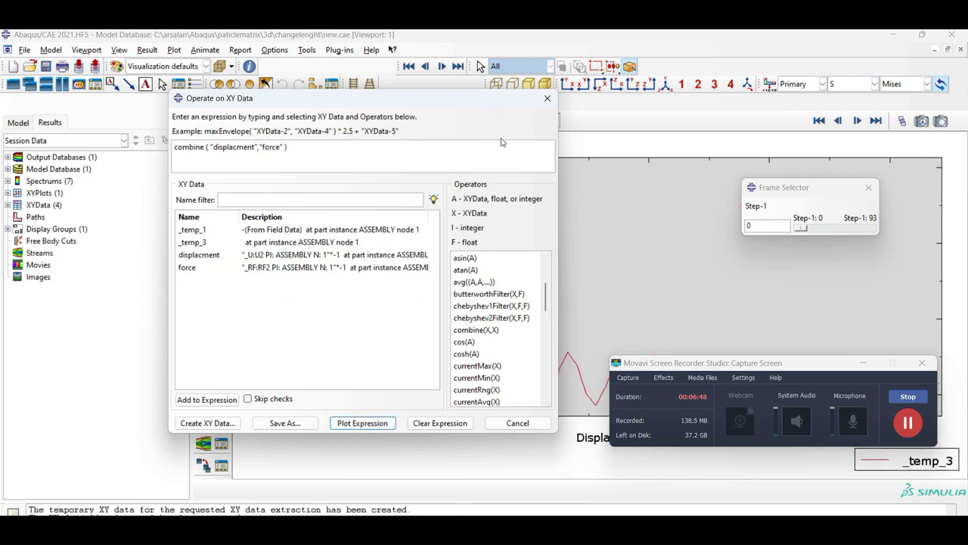
{"action": "left_click", "coordinate": [547, 98]}
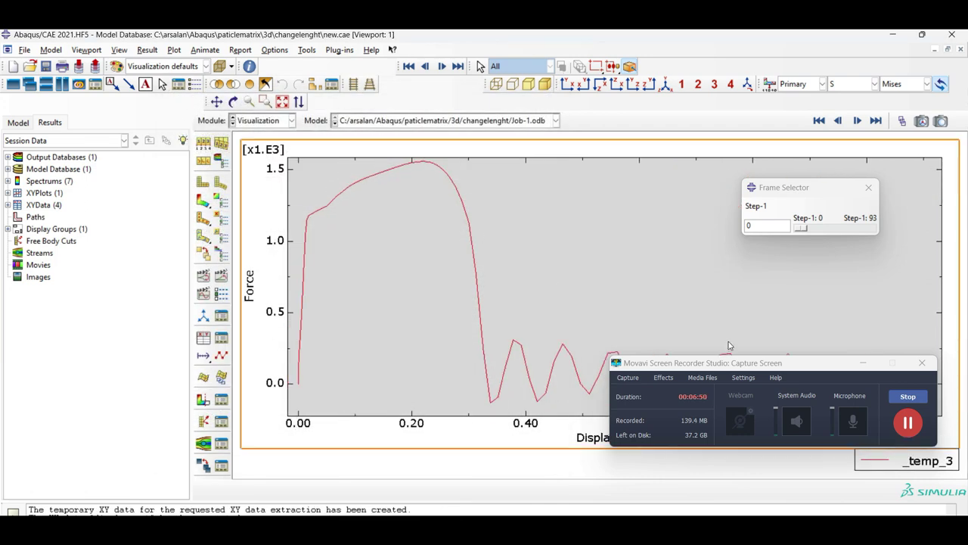
{"action": "left_click", "coordinate": [825, 379]}
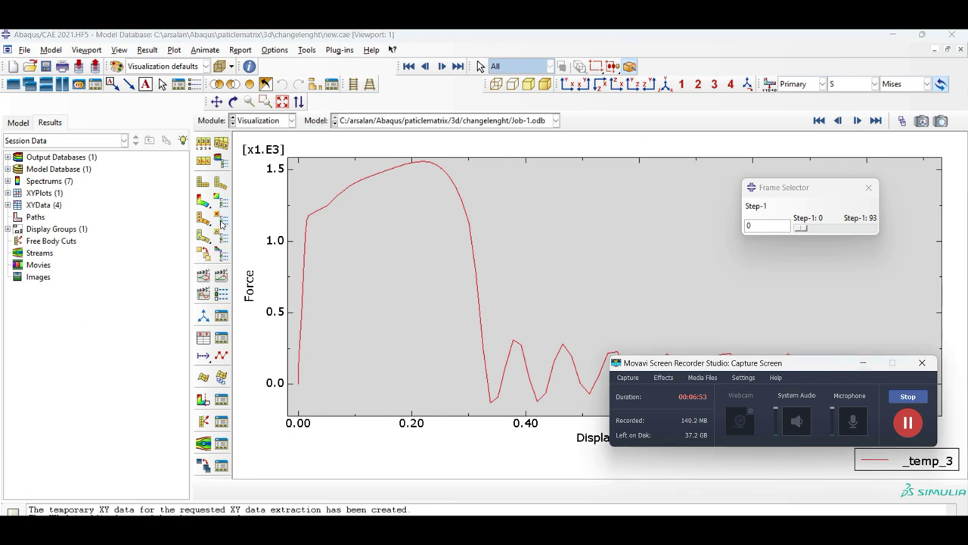
Create a second viewport, tile the viewports vertically, and display the Job-1.odb results in the new one
{"action": "left_click", "coordinate": [31, 86]}
{"action": "left_click", "coordinate": [62, 84]}
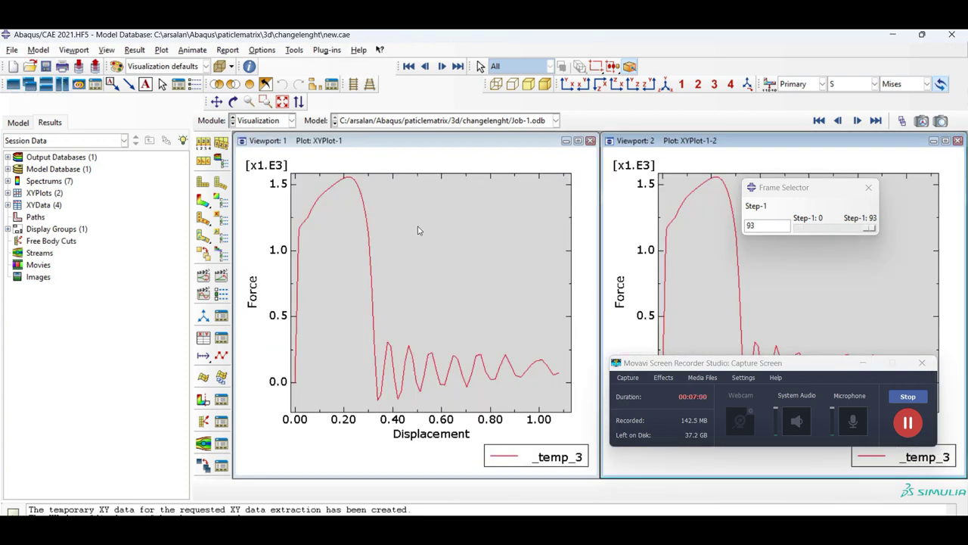
{"action": "left_click", "coordinate": [7, 157]}
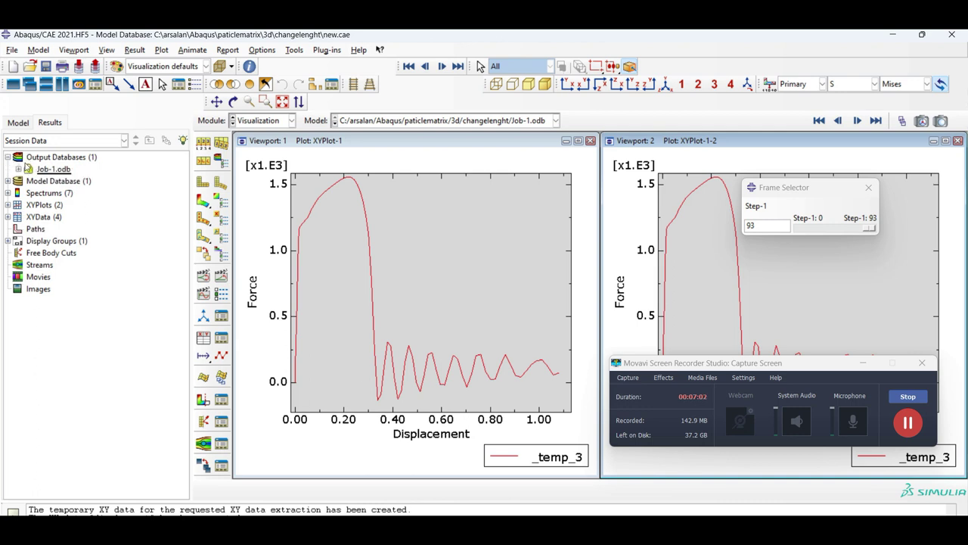
{"action": "double_click", "coordinate": [53, 168]}
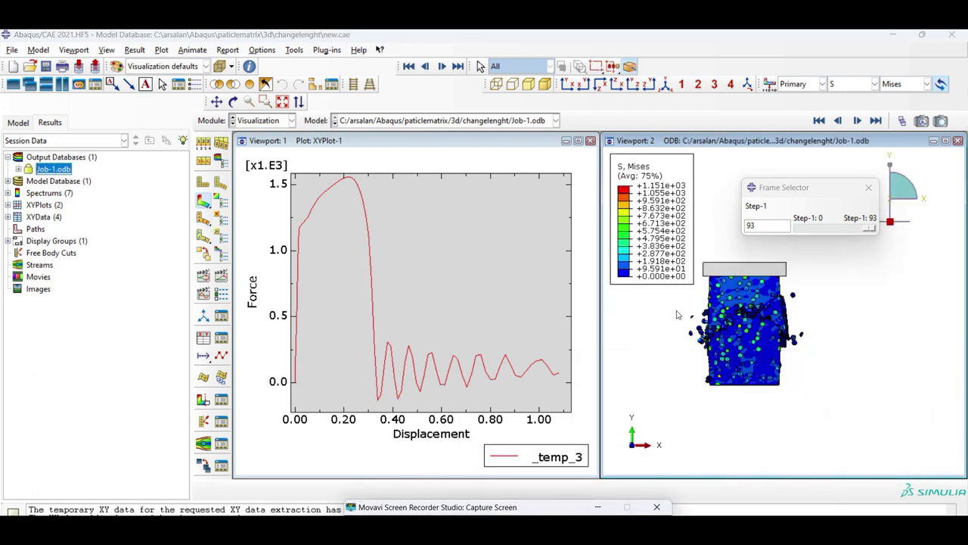
Narrow the results tree, retile the viewports across the freed space, and enlarge the stress model in Viewport 2
{"action": "left_click_drag", "start_coordinate": [190, 226], "coordinate": [25, 226]}
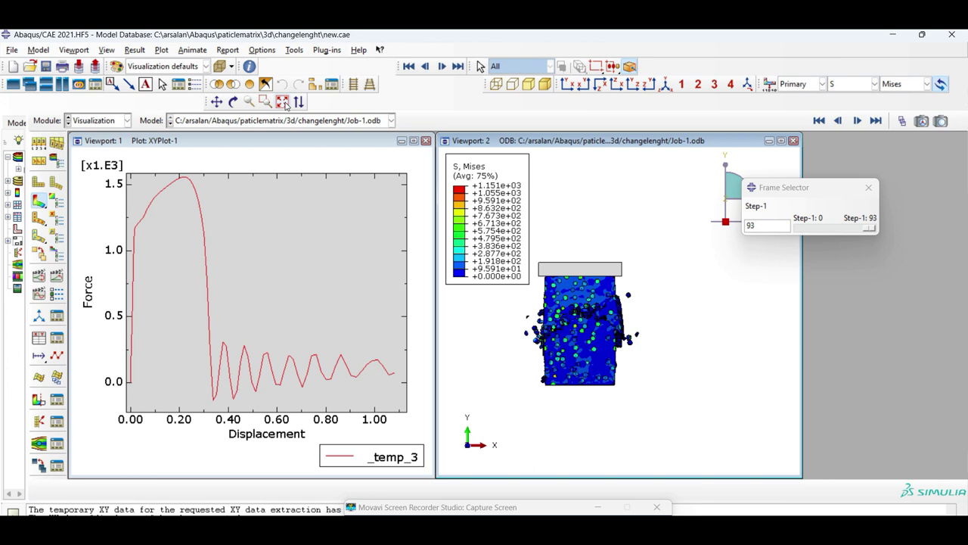
{"action": "left_click", "coordinate": [64, 85]}
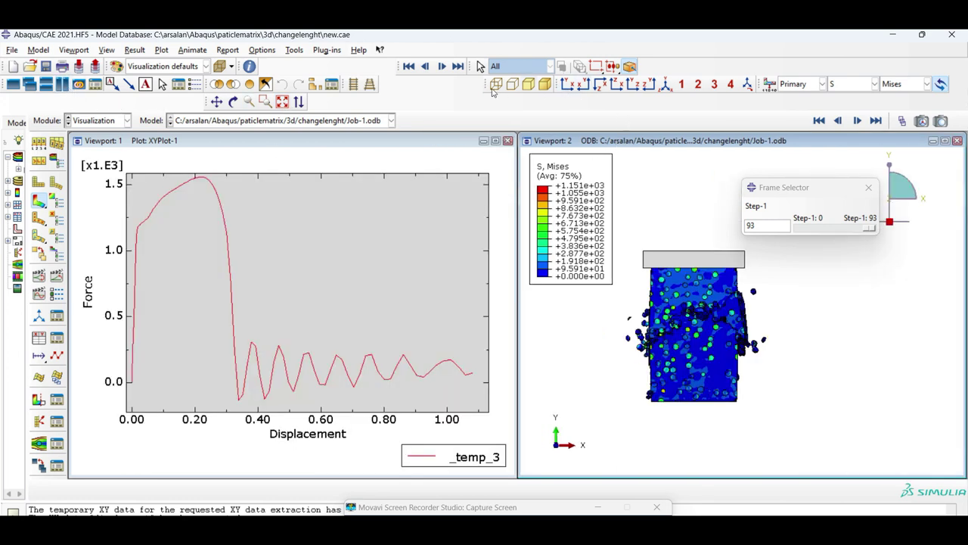
{"action": "left_click", "coordinate": [283, 102]}
{"action": "scroll", "coordinate": [801, 301], "scroll_direction": "down", "scroll_amount": 2}
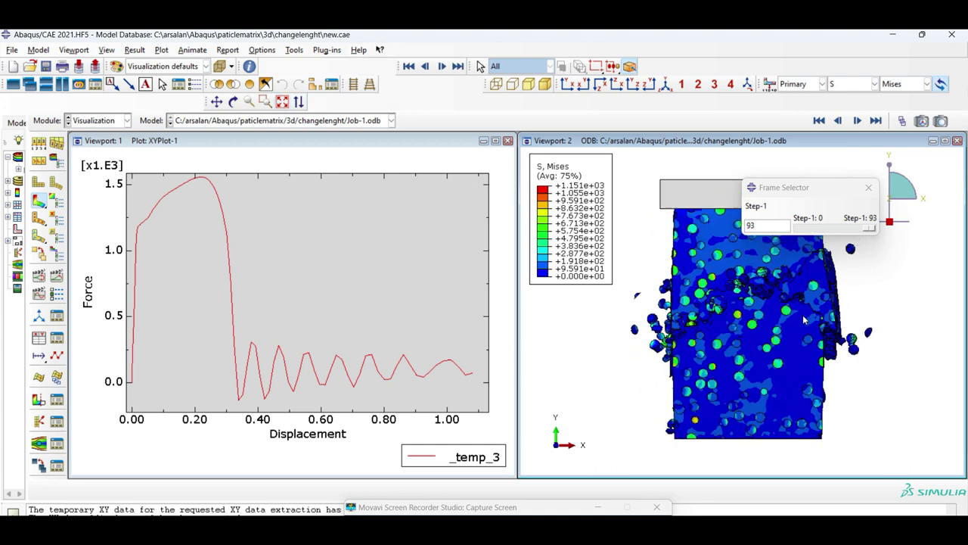
Examine the Mises stress contours at Step-1 frame 0 and on through frames 14 and 16
{"action": "left_click_drag", "start_coordinate": [872, 230], "coordinate": [797, 227]}
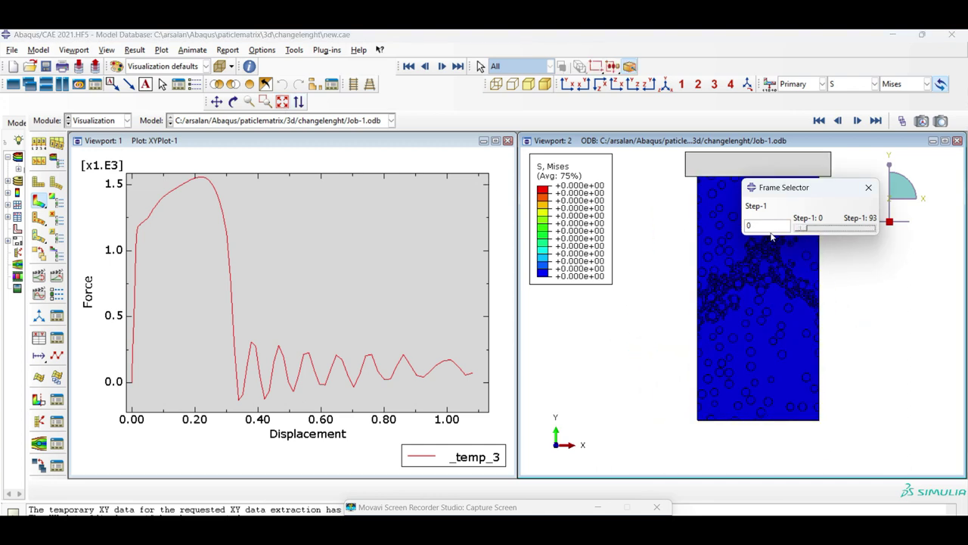
{"action": "left_click_drag", "start_coordinate": [799, 228], "coordinate": [819, 231]}
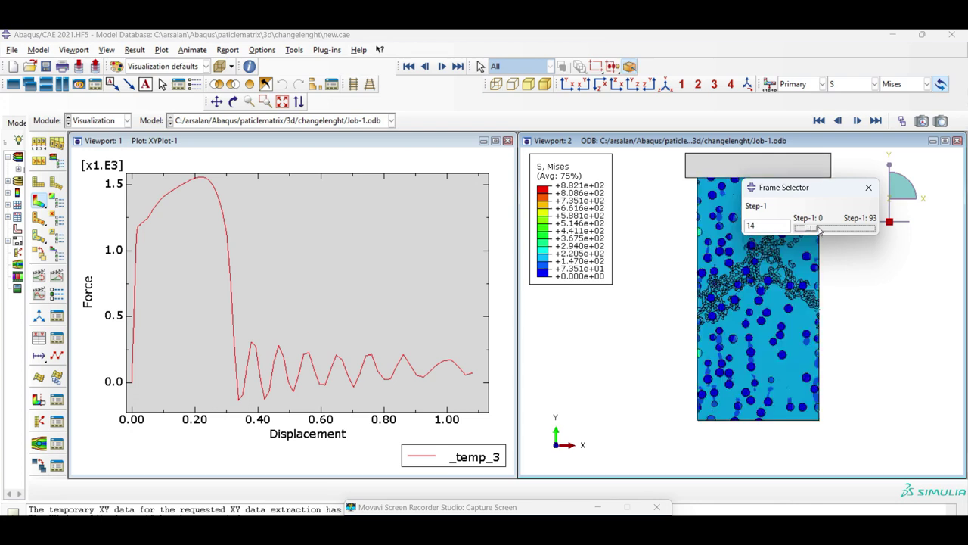
{"action": "left_click_drag", "start_coordinate": [819, 230], "coordinate": [830, 230]}
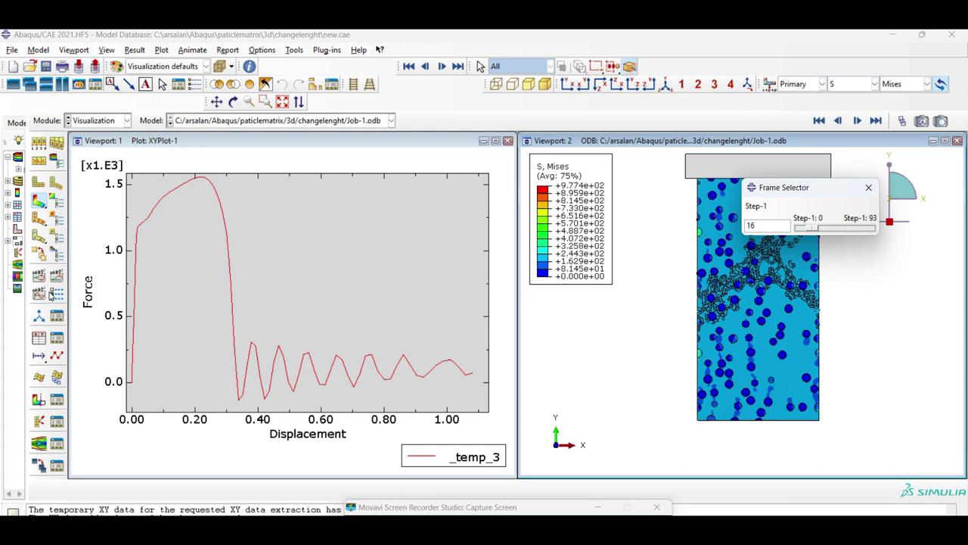
Make the XY plot viewport current and link it with the stress contour viewport
{"action": "left_click", "coordinate": [148, 144]}
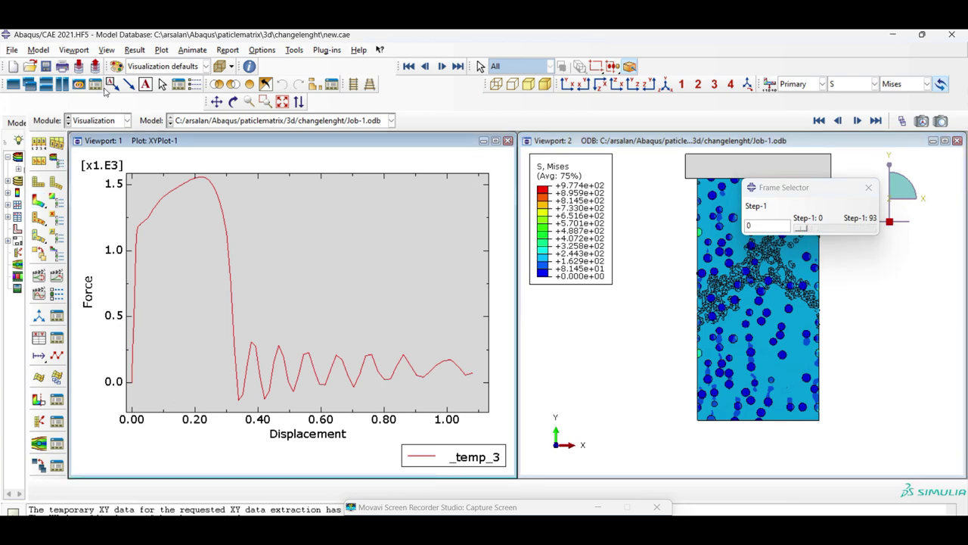
{"action": "left_click", "coordinate": [74, 50]}
{"action": "left_click", "coordinate": [92, 193]}
Animate the time history so the force-displacement curve and the Mises stress contours play together
{"action": "left_click", "coordinate": [38, 294]}
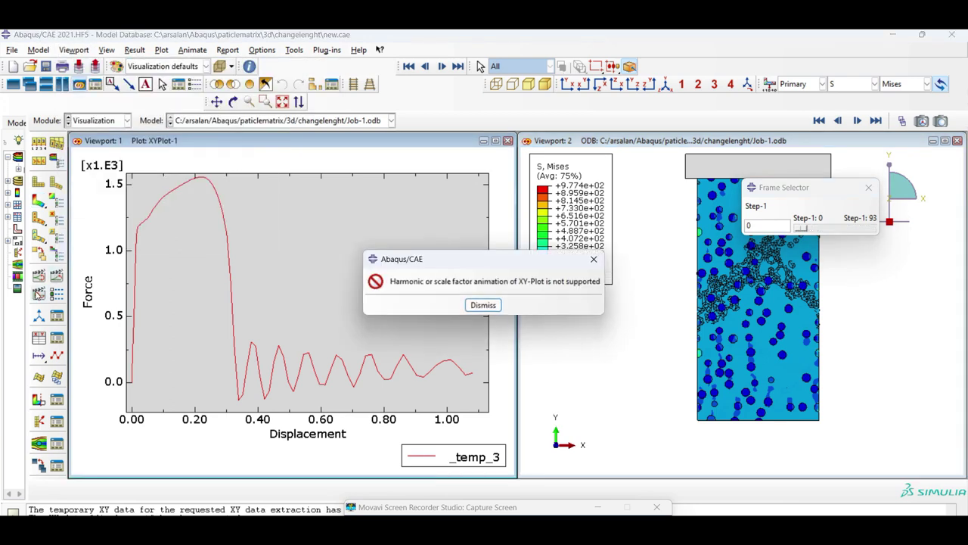
{"action": "left_click", "coordinate": [480, 304]}
{"action": "left_click", "coordinate": [57, 276]}
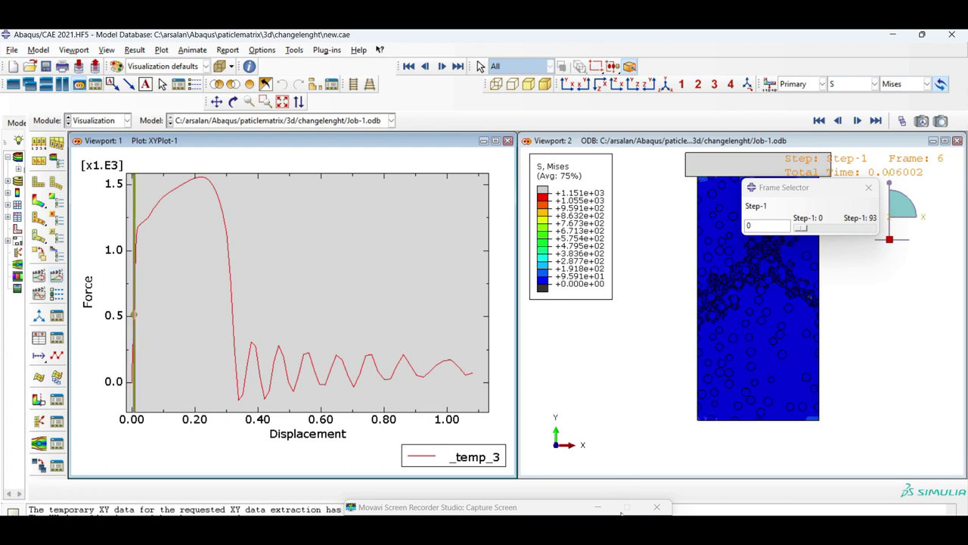
{"action": "left_click", "coordinate": [598, 506]}
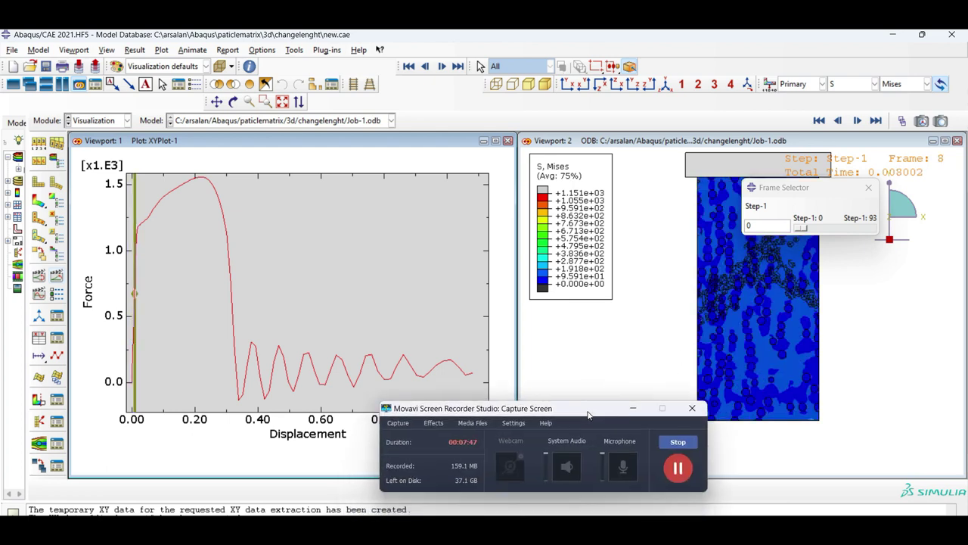